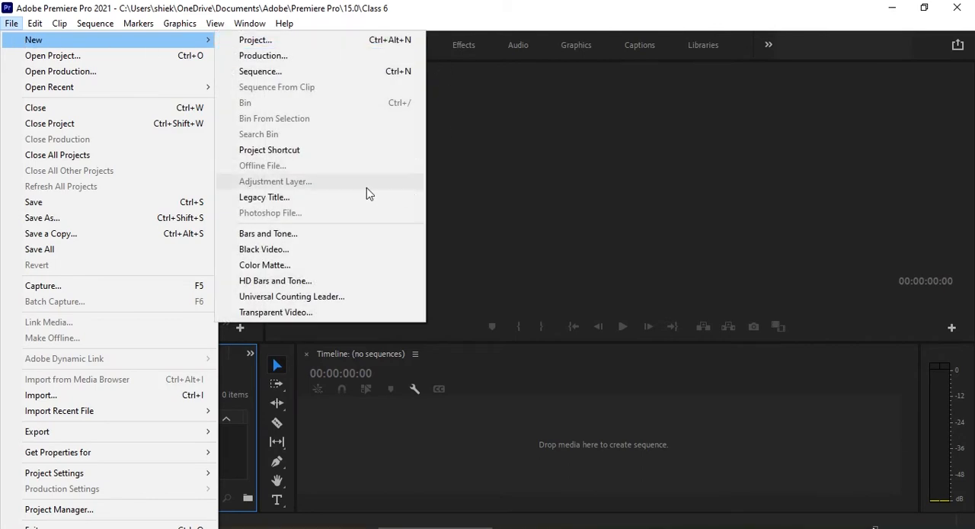
Create a legacy title named Title 01 at 1920 × 1080 and 25 fps, and dismiss the titler retirement notice.
left_click(282, 195)
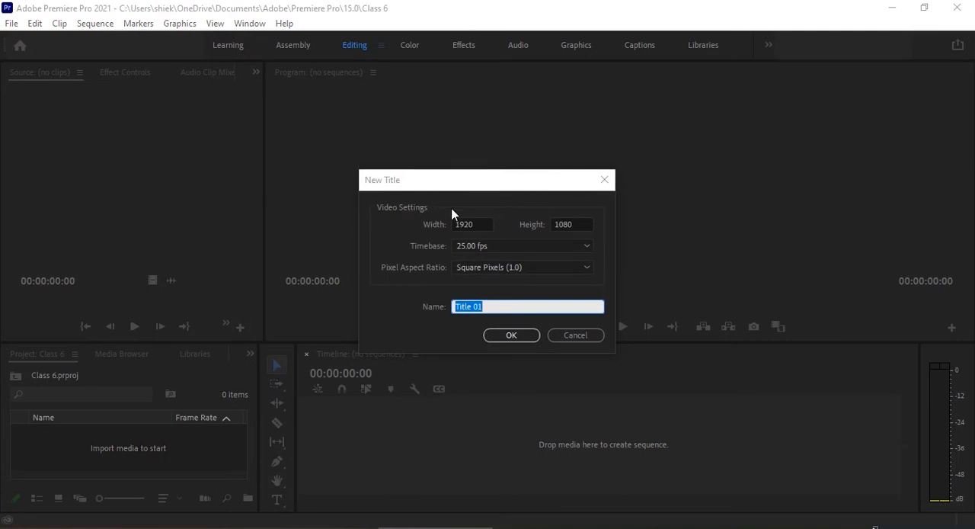
left_click(506, 335)
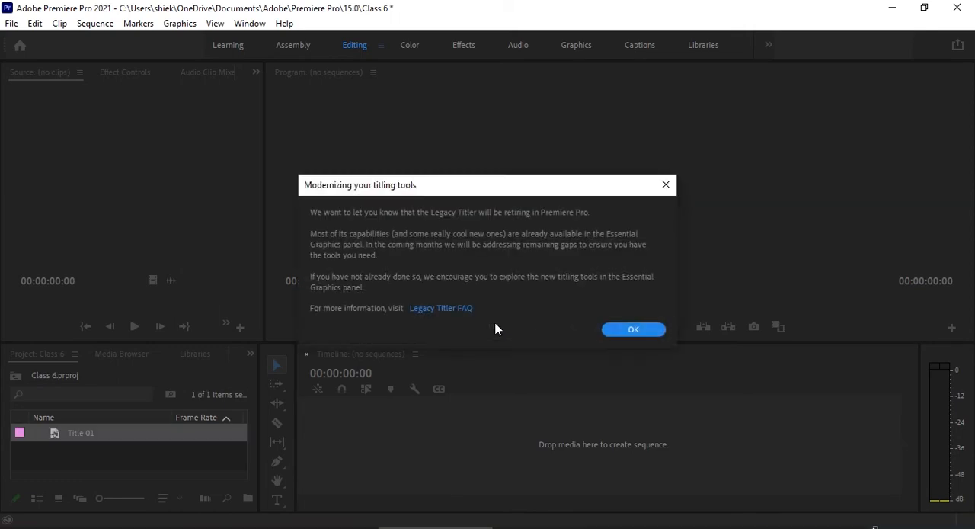
left_click(626, 330)
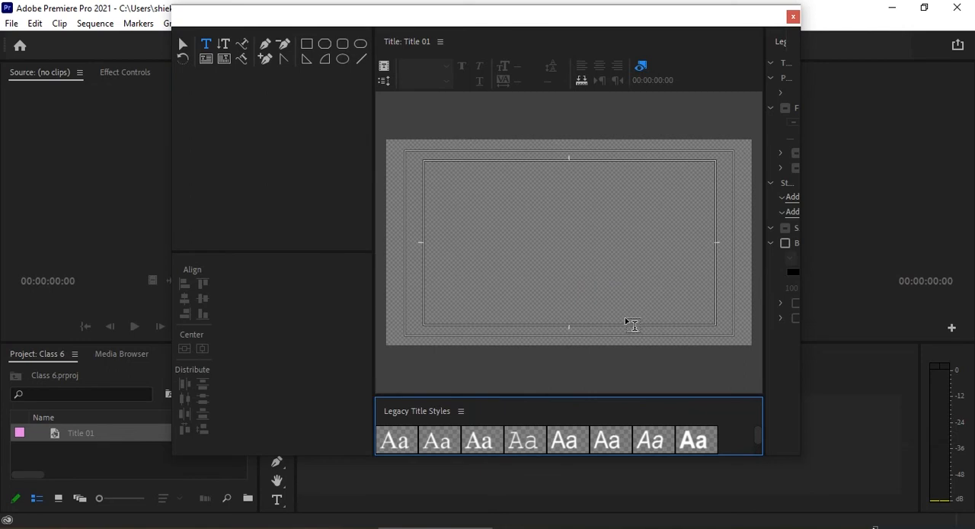
Add the text BOBBY to the title canvas and enlarge its font size to 273.
left_click(487, 238)
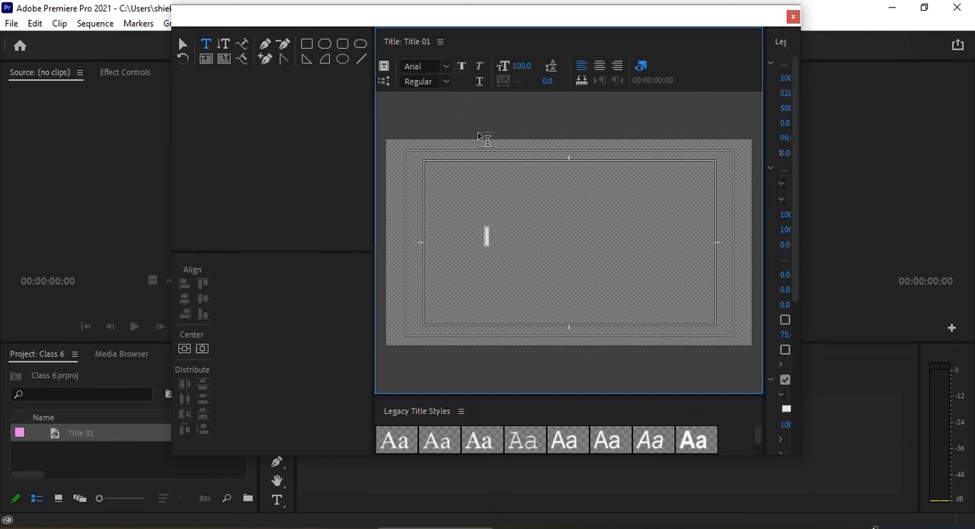
type("BOBBY")
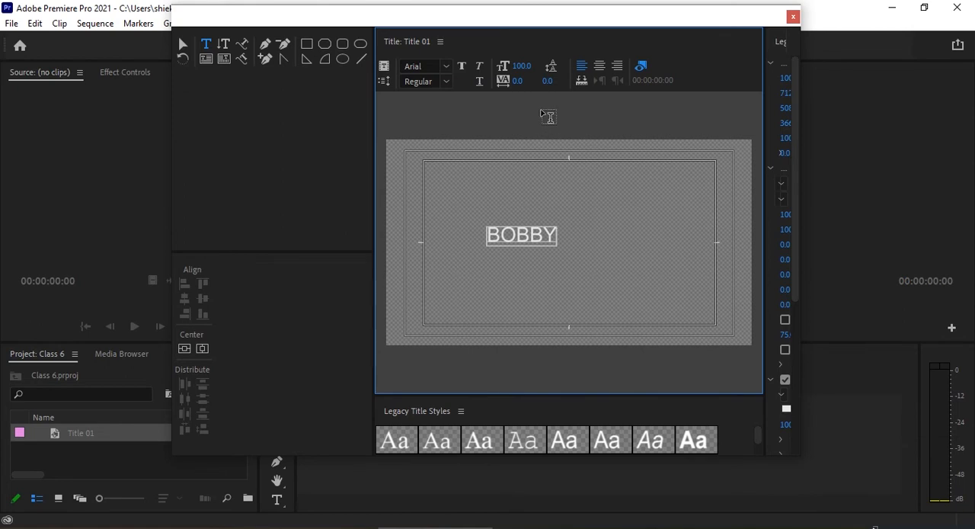
left_click_drag(522, 65, 654, 66)
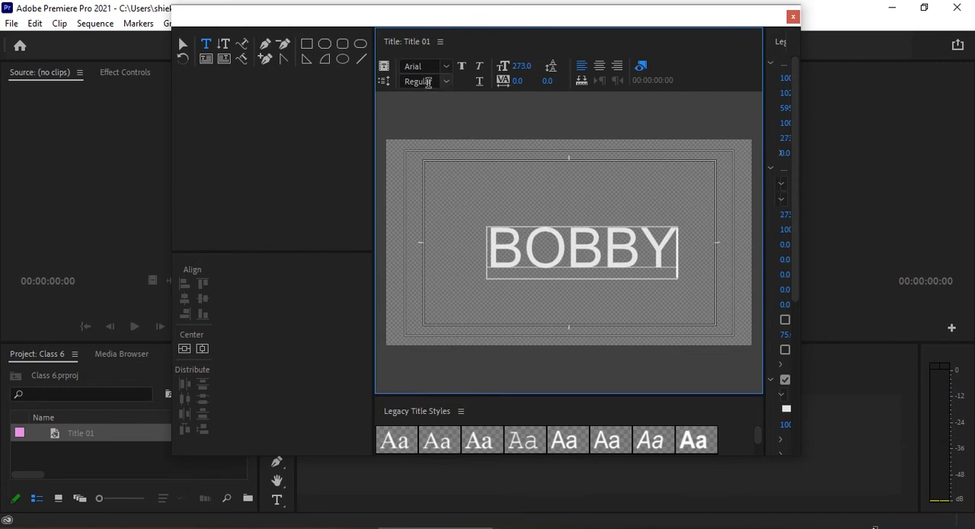
Change the title text's font to Fast Track and raise its size to 339.
left_click(457, 69)
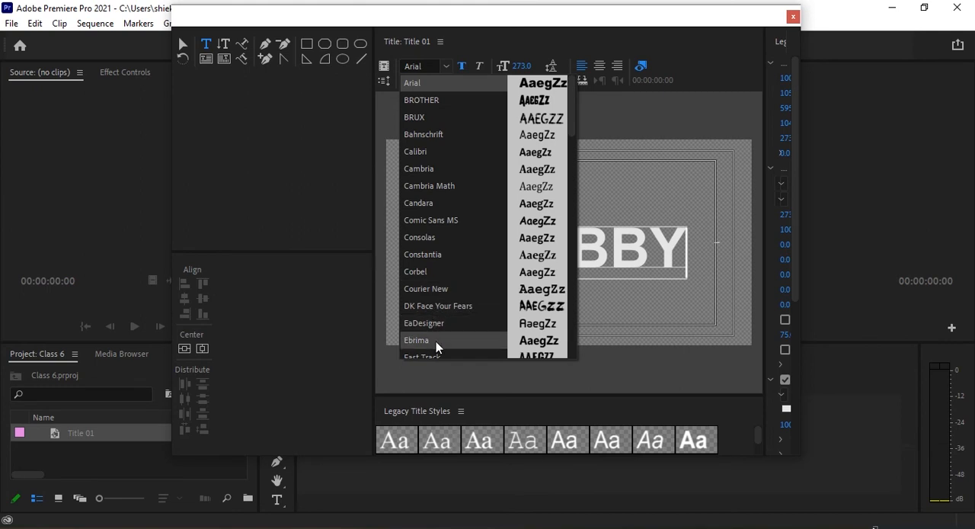
scroll(437, 347, "down", 1)
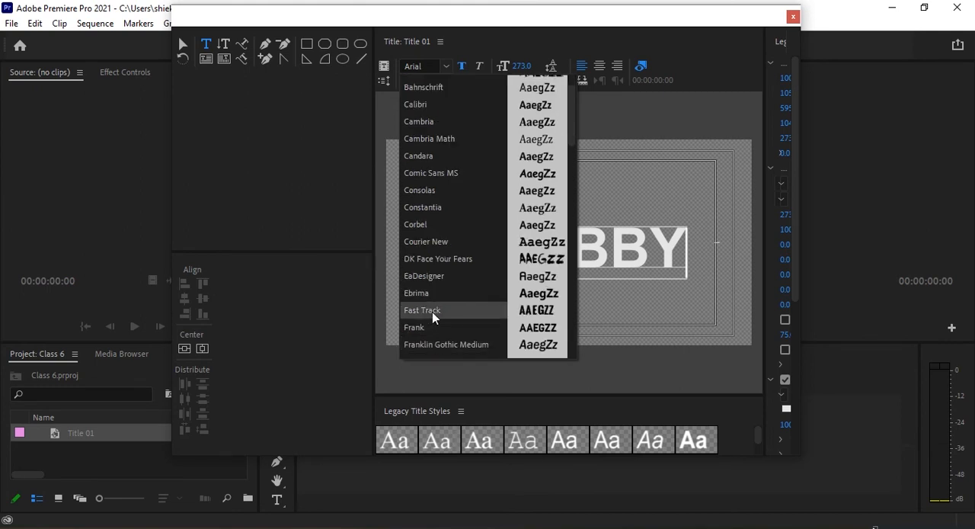
left_click(429, 311)
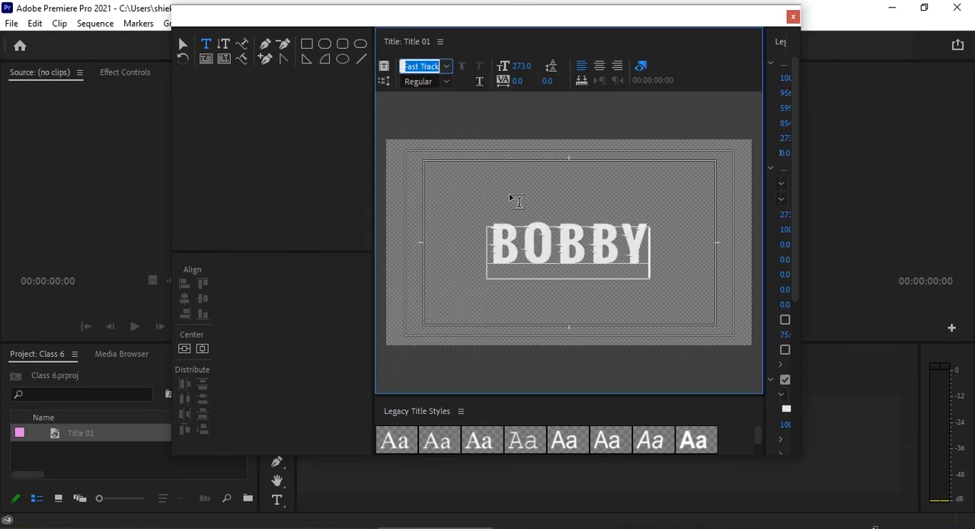
left_click_drag(518, 67, 569, 66)
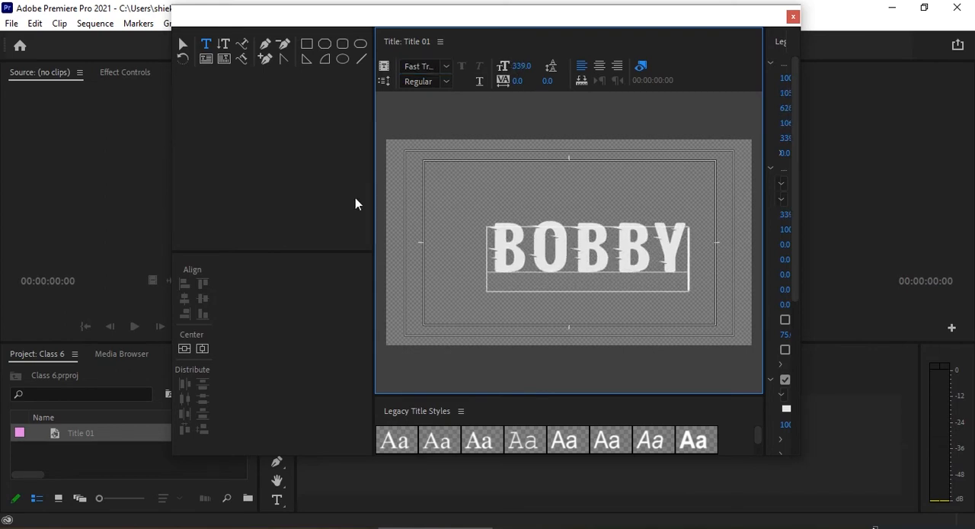
Center the text vertically and horizontally in the frame and close the title editor.
left_click(184, 349)
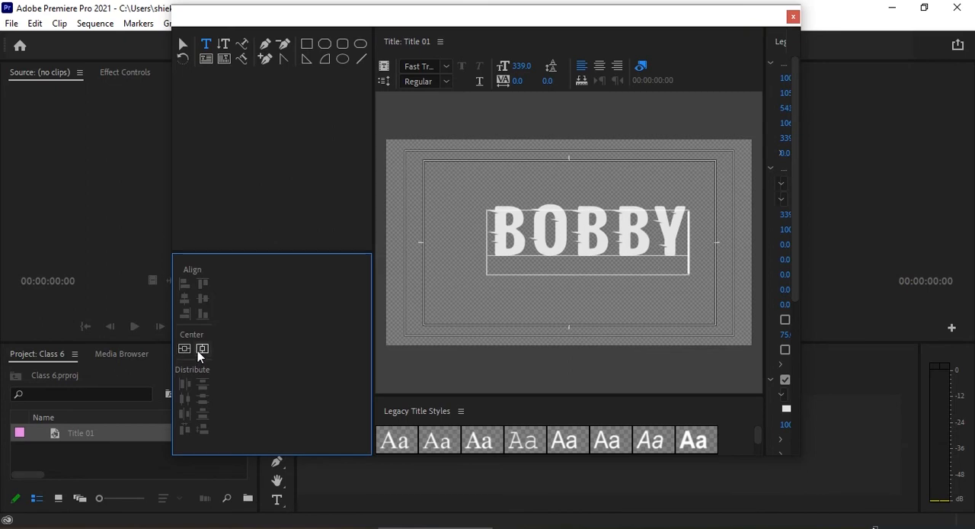
left_click(202, 349)
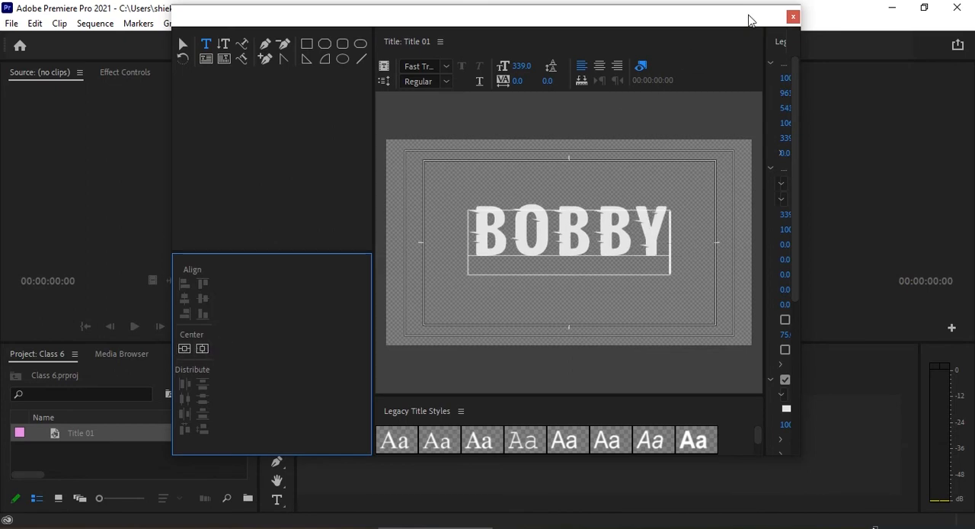
left_click(794, 16)
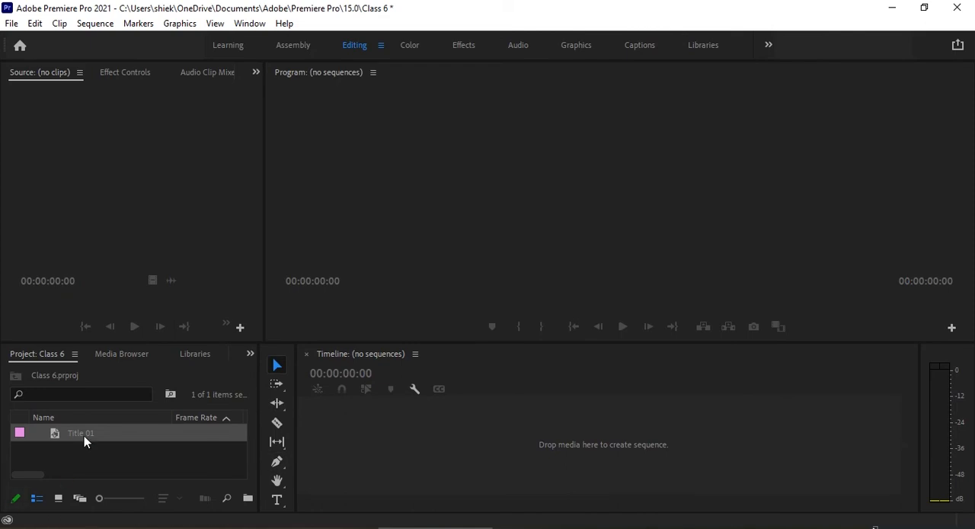
Create a sequence from Title 01 and extend its clip on V1 to about 31 seconds.
left_click_drag(84, 435, 319, 467)
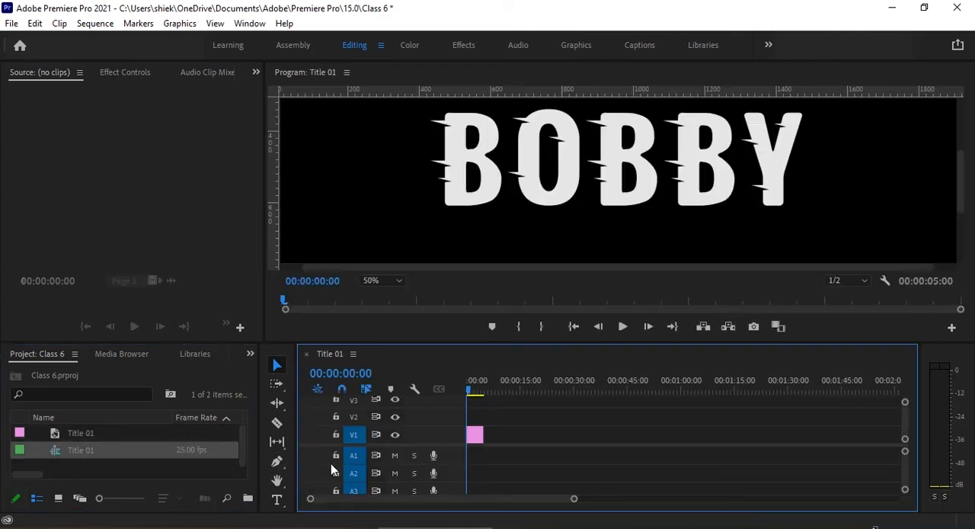
left_click_drag(453, 447, 446, 484)
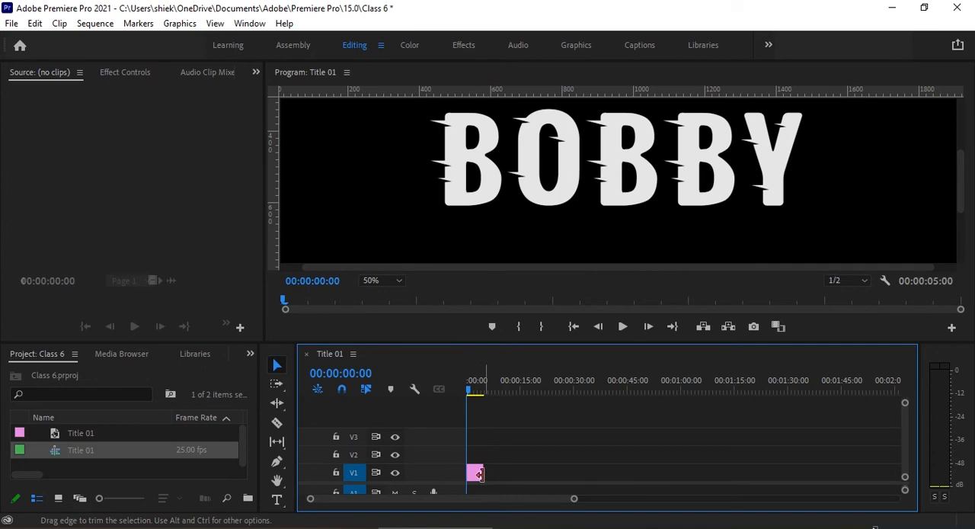
left_click_drag(477, 476, 577, 478)
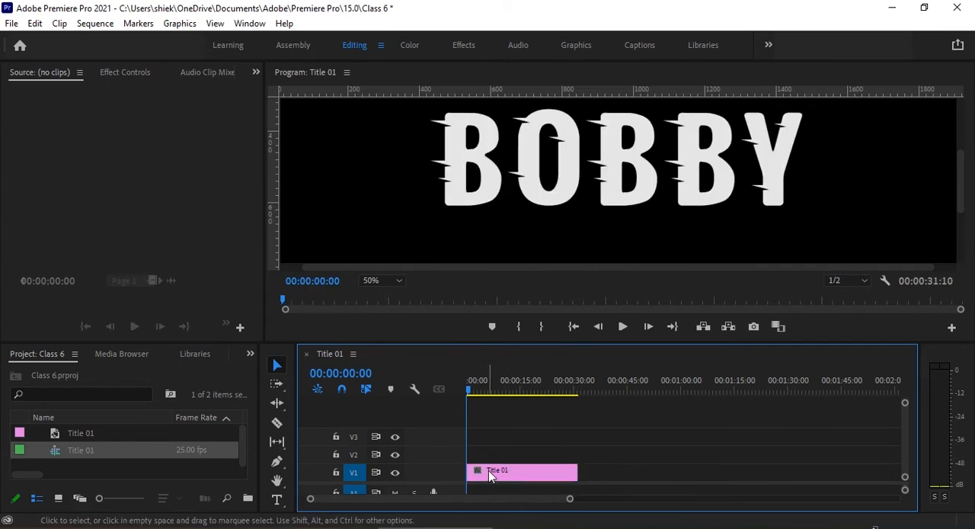
Duplicate the title clip onto tracks V2 to V5, stacked directly above the original.
left_click_drag(488, 470, 488, 418)
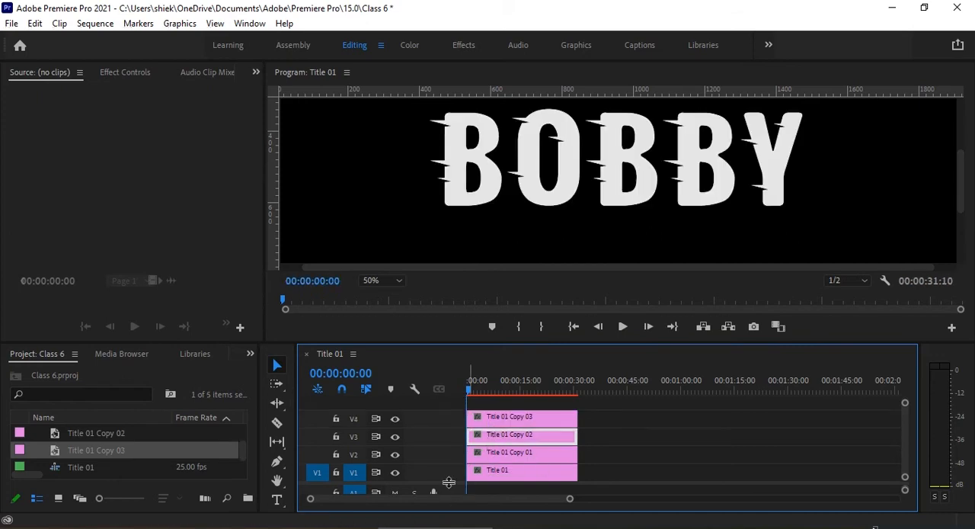
left_click_drag(449, 482, 451, 486)
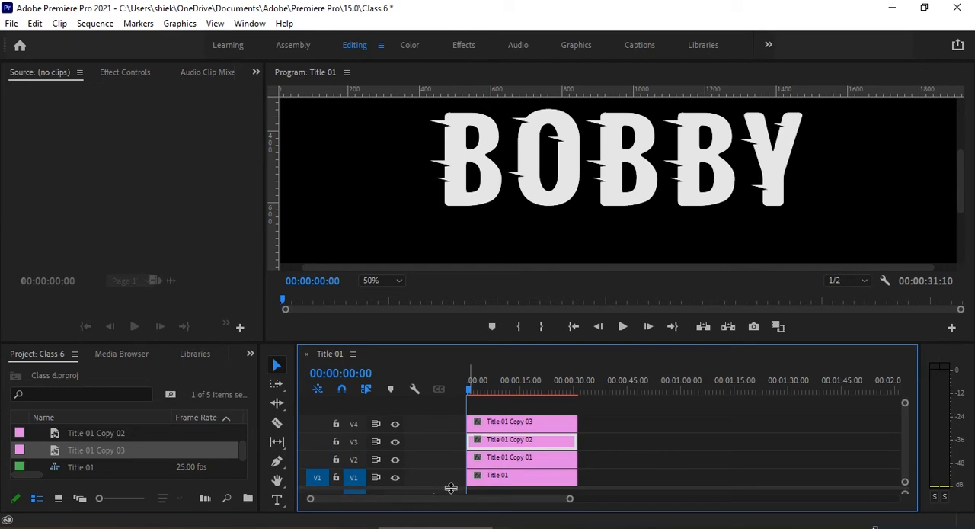
left_click_drag(488, 424, 487, 411)
Draw a free-form opacity mask around the first letter B on the V1 title clip and set its feather to 0.
left_click(504, 477)
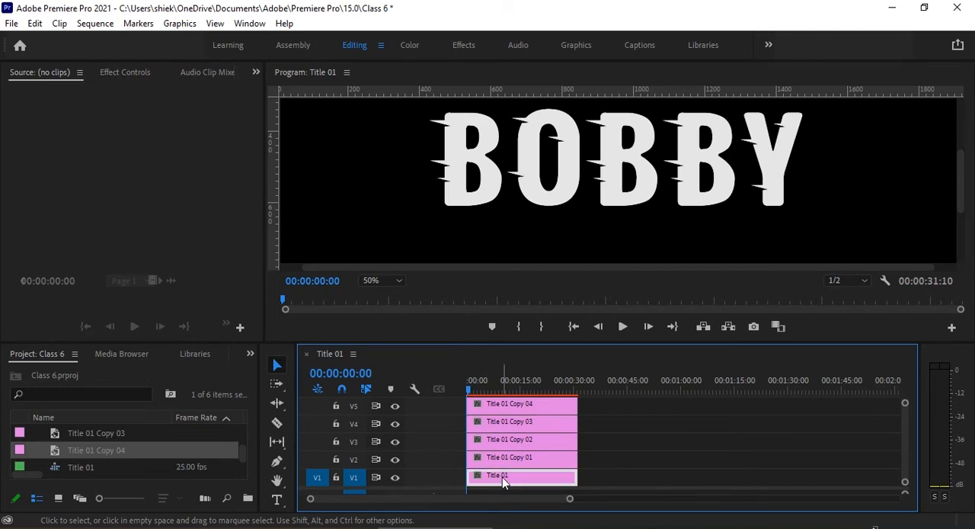
left_click(463, 46)
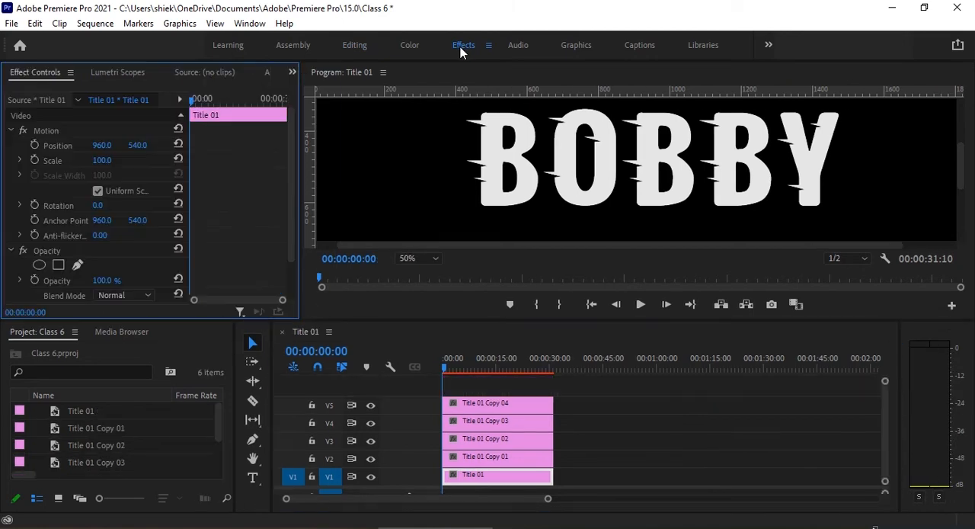
scroll(95, 241, "down", 2)
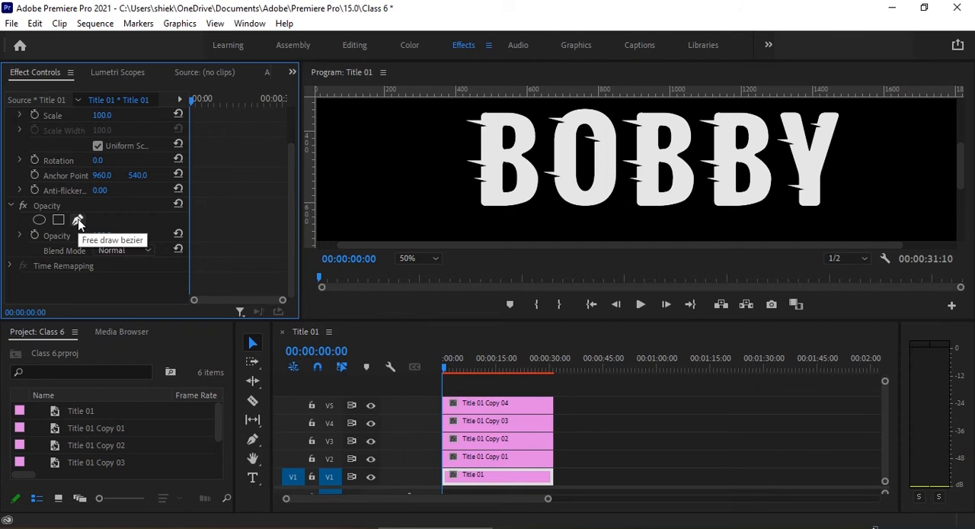
left_click(77, 221)
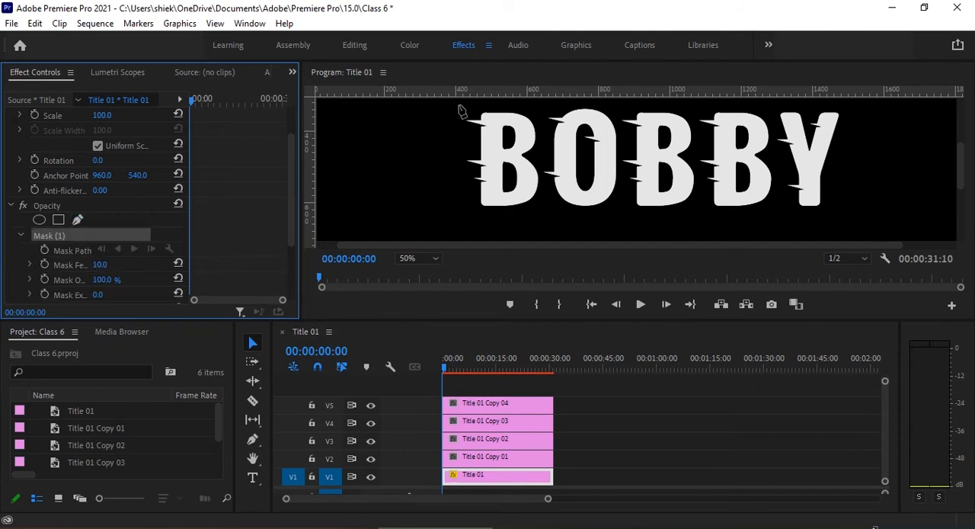
left_click(482, 104)
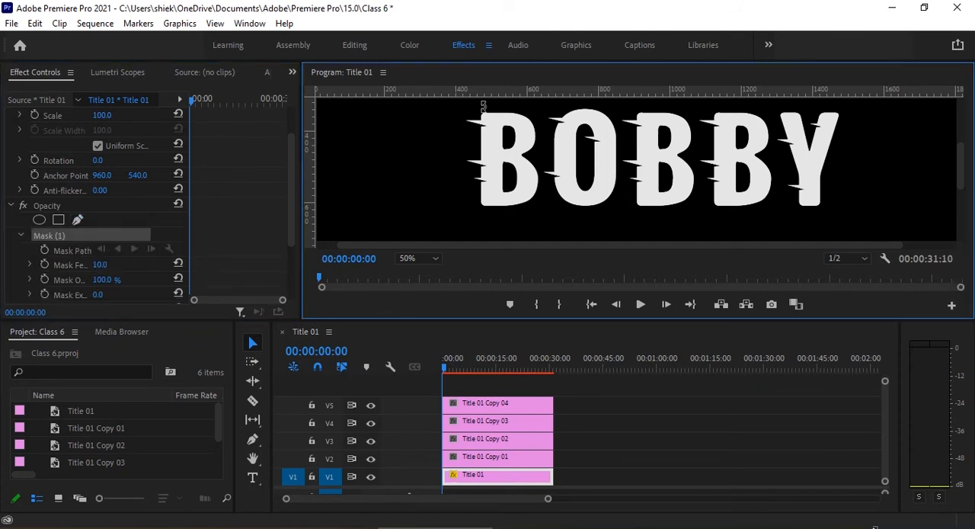
left_click(536, 107)
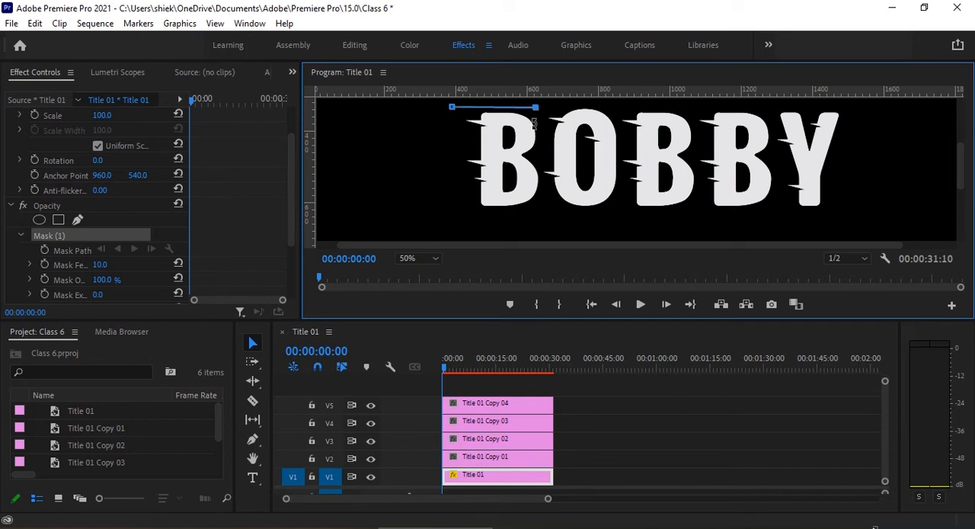
left_click(543, 215)
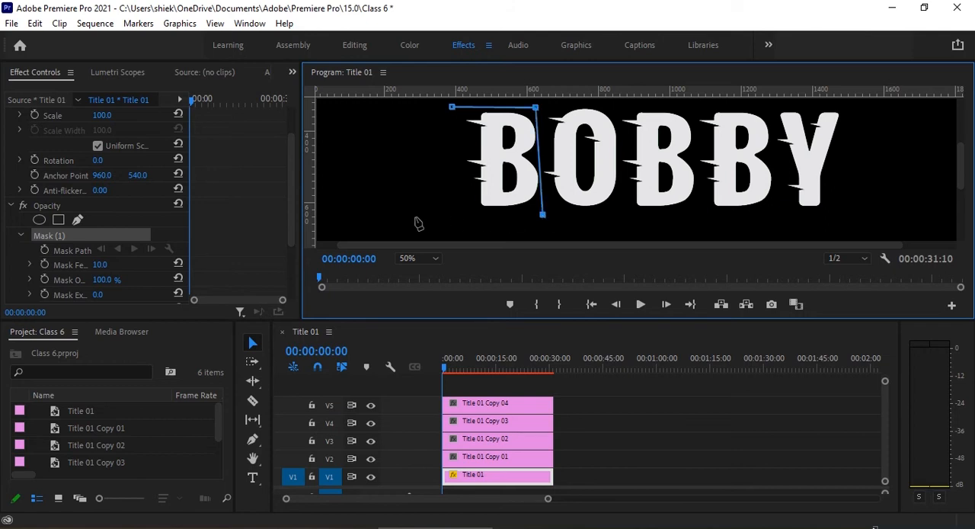
left_click(467, 218)
left_click(452, 109)
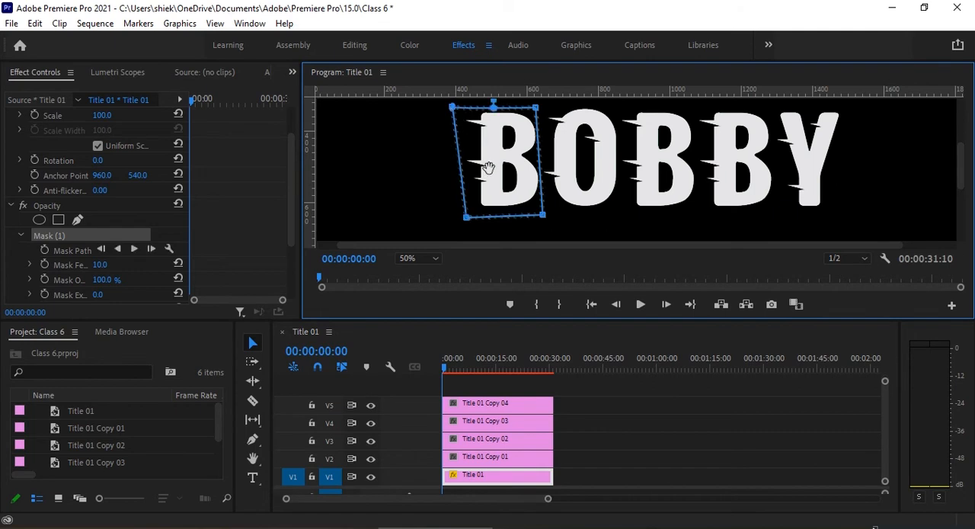
left_click_drag(491, 176, 493, 174)
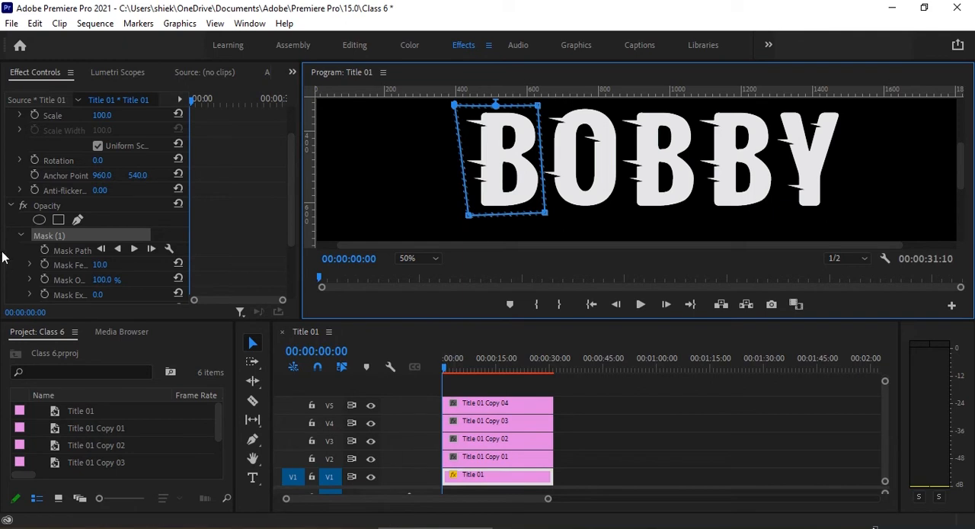
left_click_drag(108, 265, 85, 265)
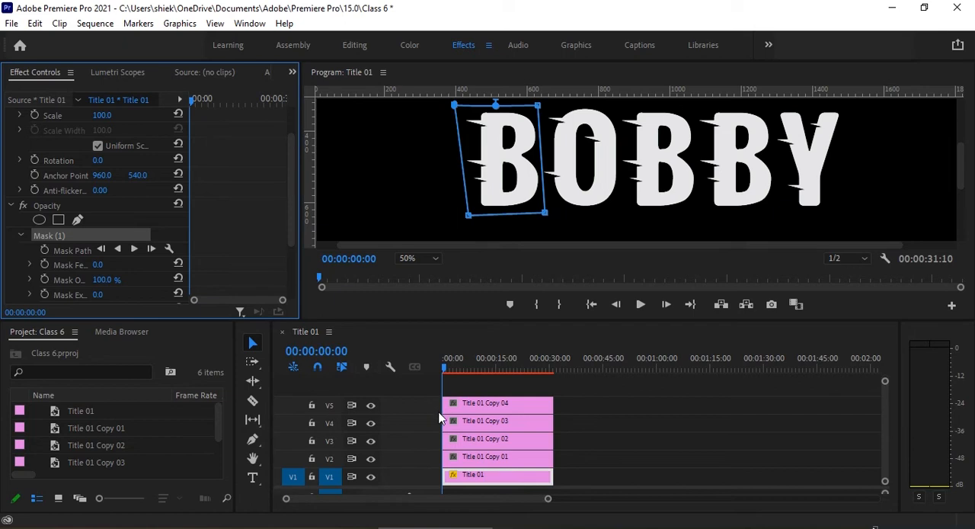
Draw a free-form opacity mask around the letter O on the V2 clip, Title 01 Copy 01, and nudge it slightly right.
left_click(464, 458)
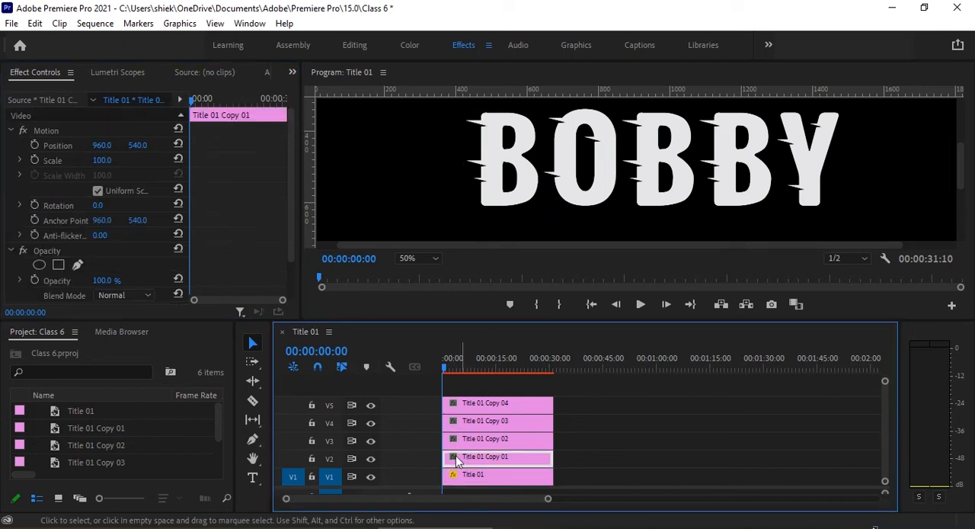
left_click(77, 265)
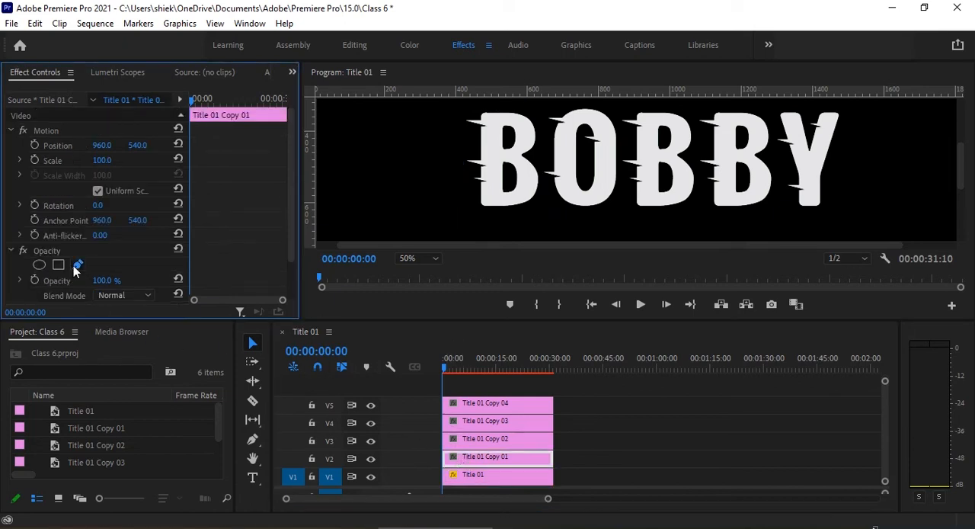
left_click(541, 102)
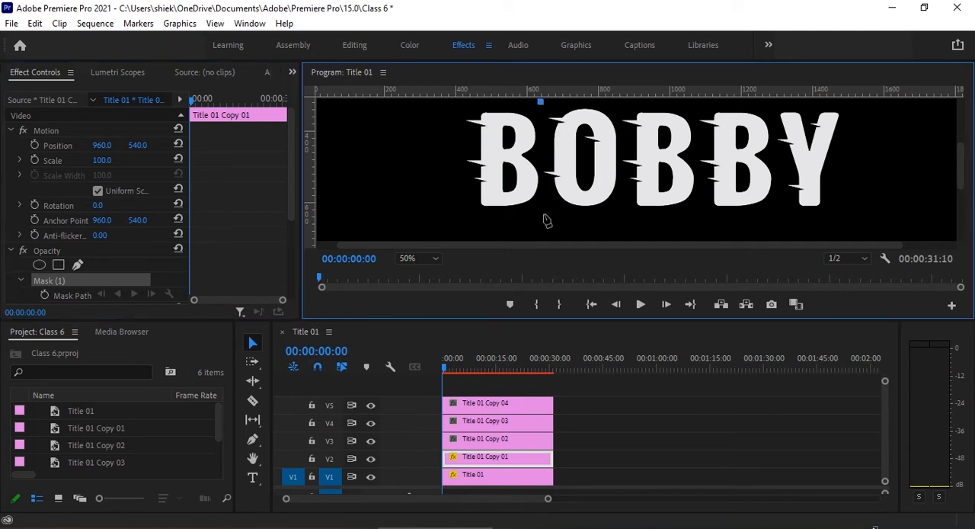
left_click(540, 222)
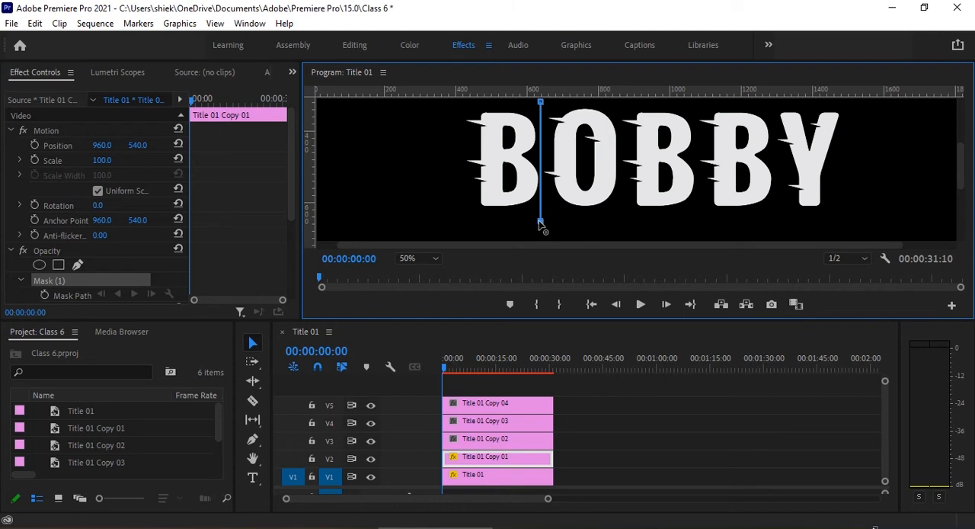
left_click(624, 222)
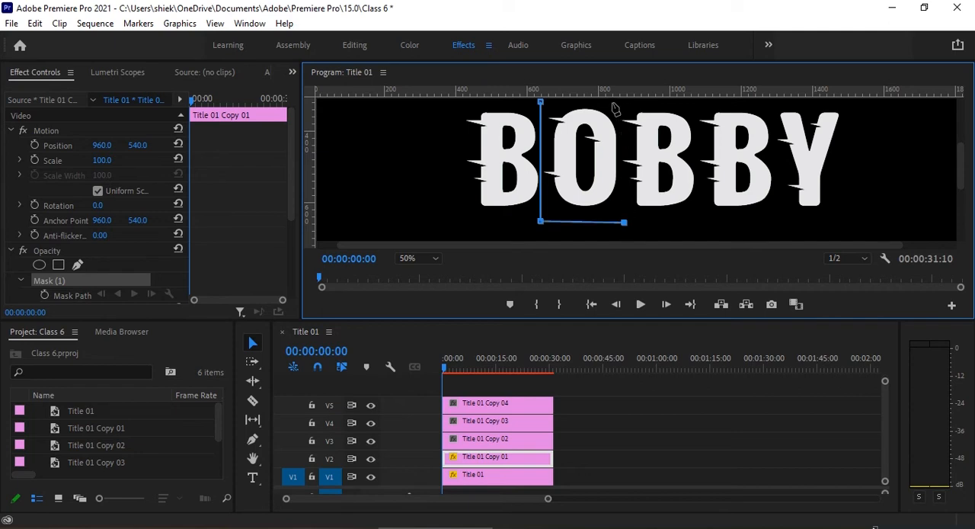
left_click(613, 102)
left_click(541, 102)
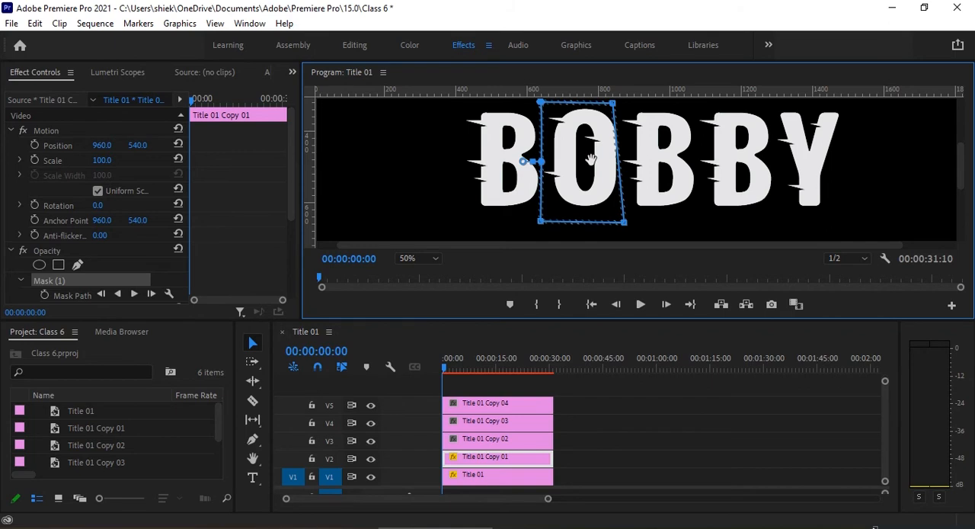
left_click_drag(590, 159, 593, 157)
key("Right")
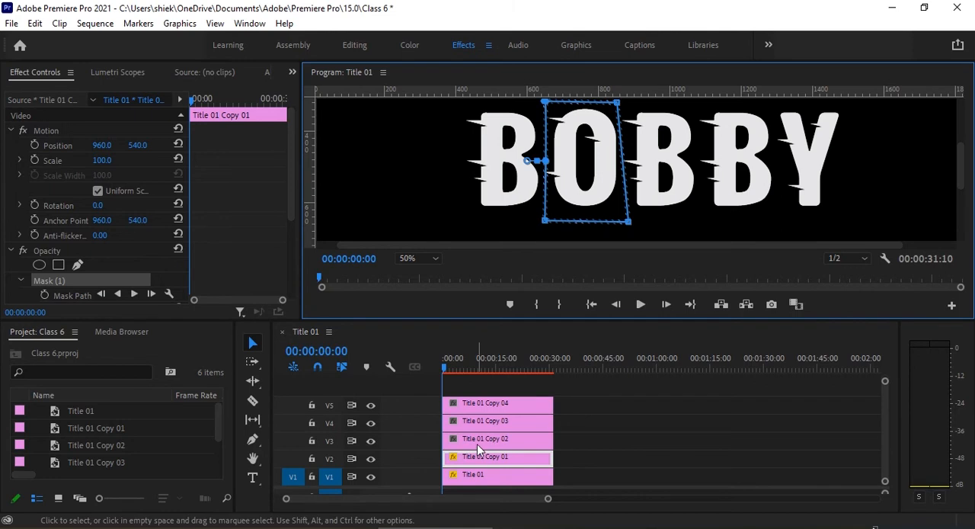
Set the feather of the mask around the O on the V2 clip to 0.
scroll(165, 248, "down", 2)
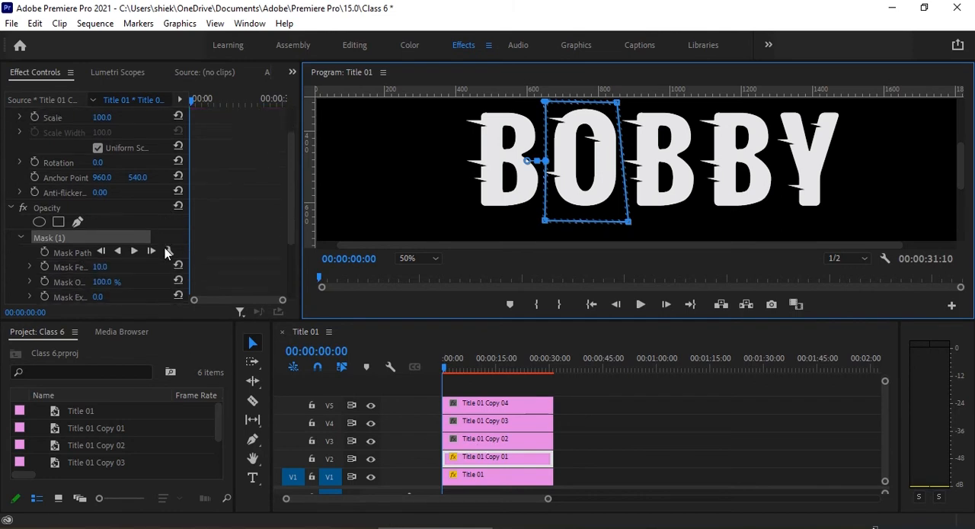
left_click(105, 269)
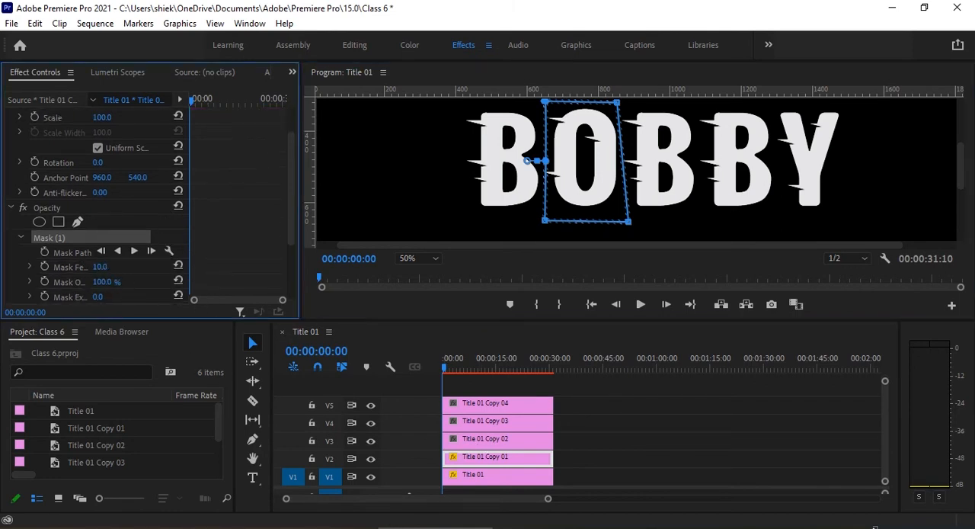
Draw a closed free-form opacity mask around the third letter, B, on the V3 clip, Title 01 Copy 02.
left_click(481, 440)
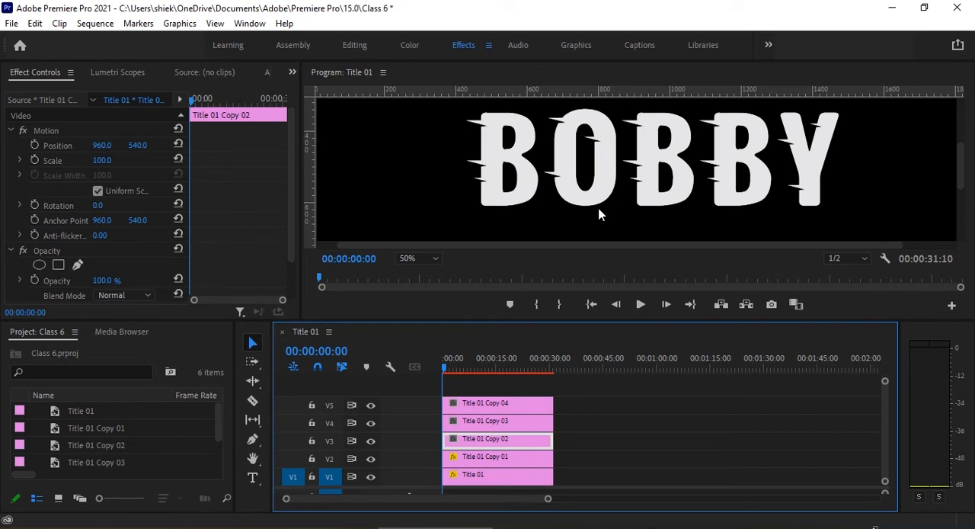
left_click(77, 264)
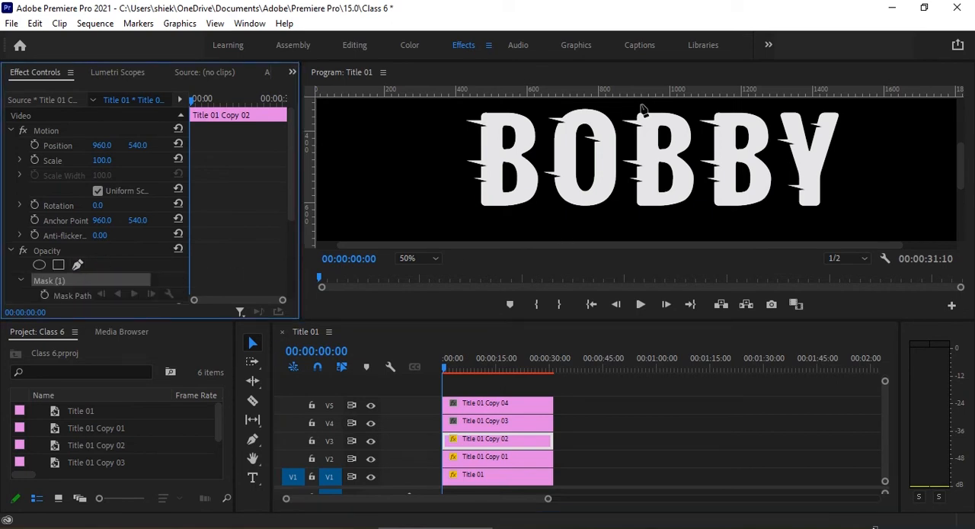
left_click(616, 104)
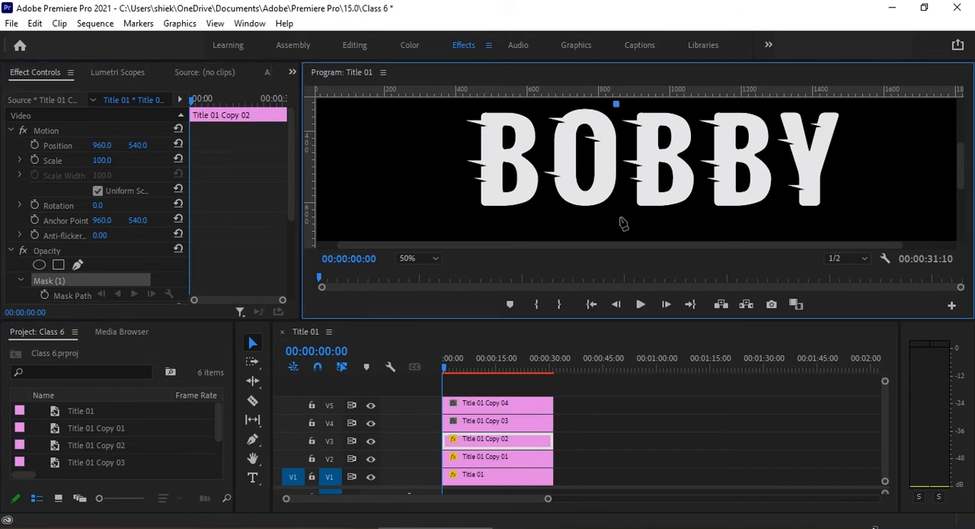
left_click(619, 218)
left_click(700, 219)
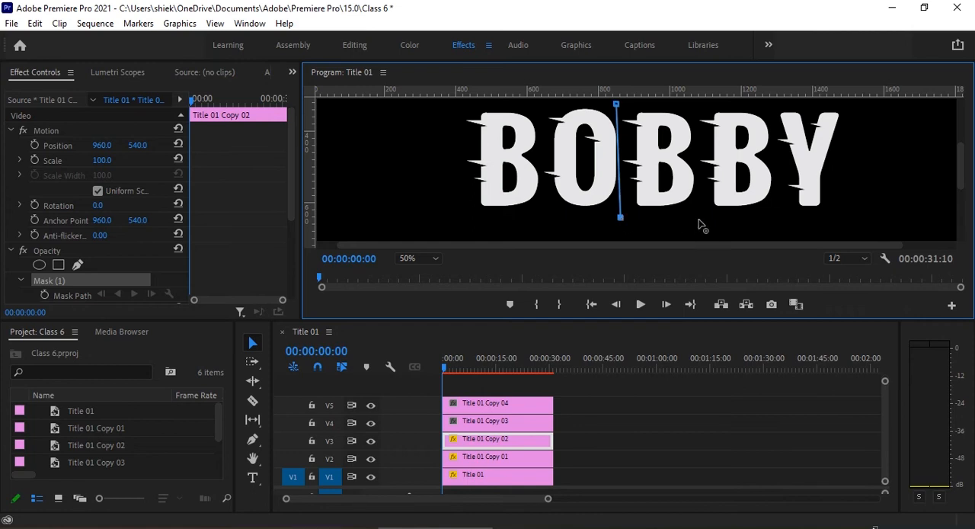
left_click(690, 103)
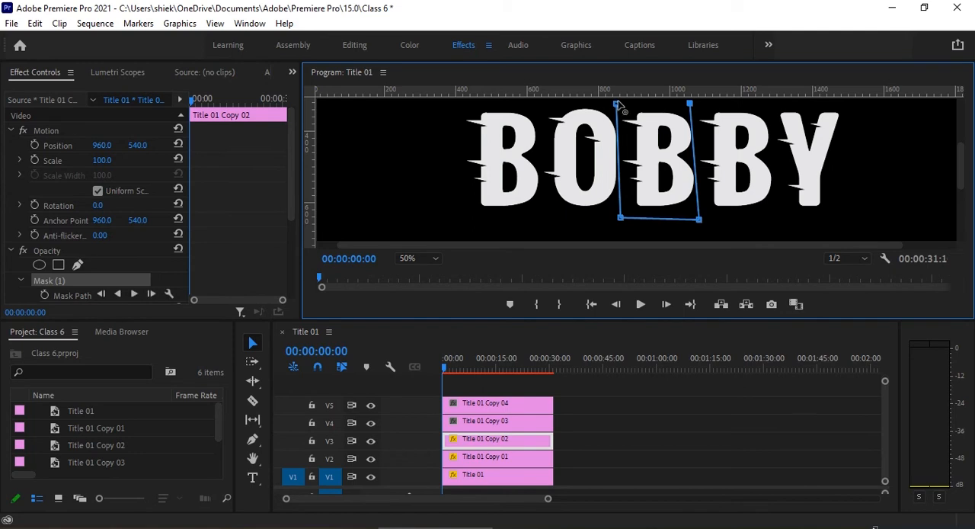
left_click(616, 105)
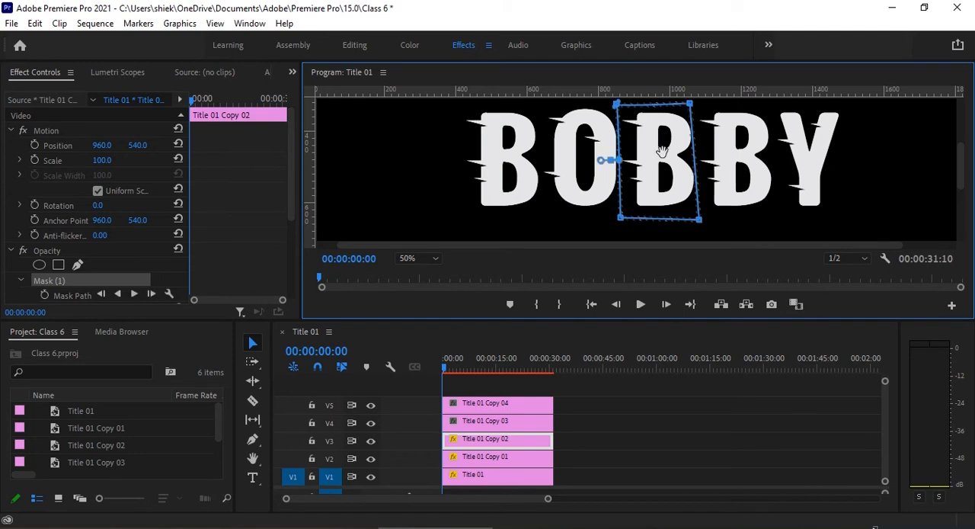
Nudge the V3 clip's mask slightly right and set its feather to 0.
left_click_drag(663, 152, 663, 151)
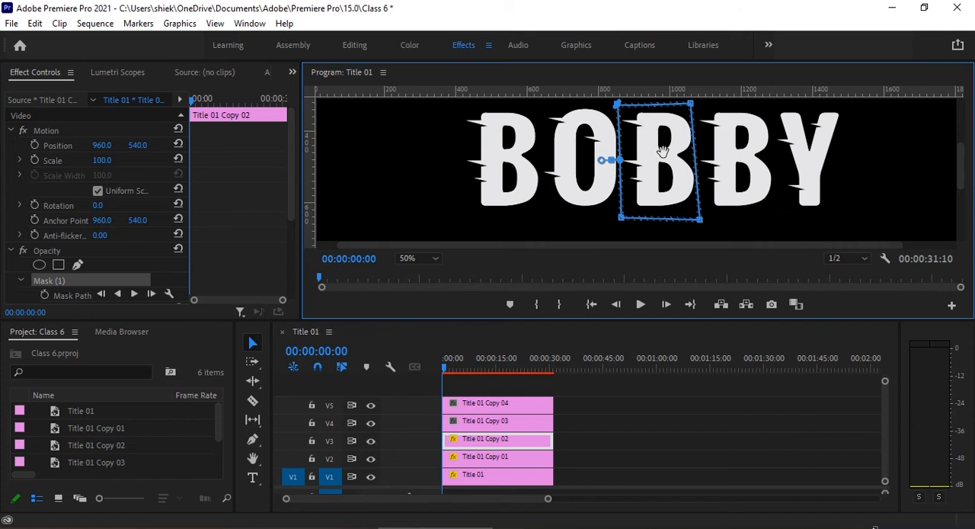
left_click_drag(663, 150, 664, 151)
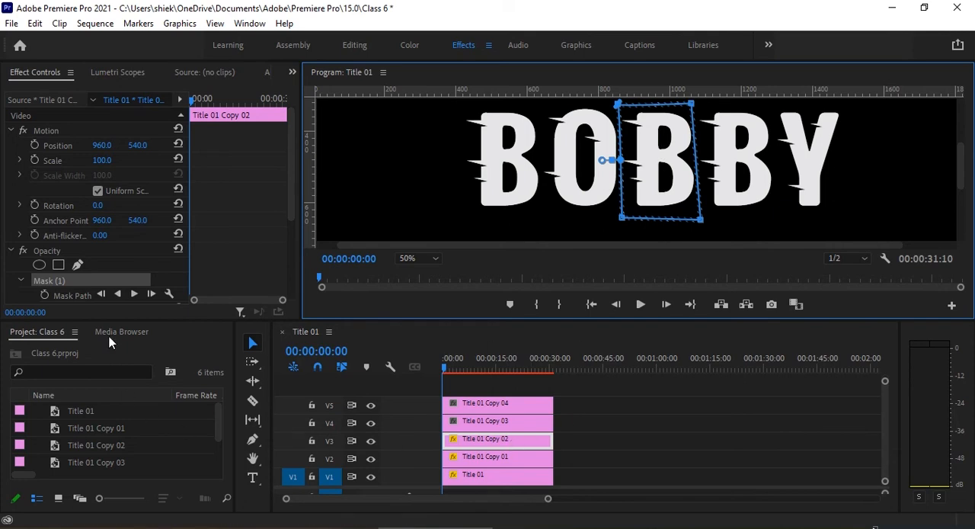
scroll(107, 281, "down", 2)
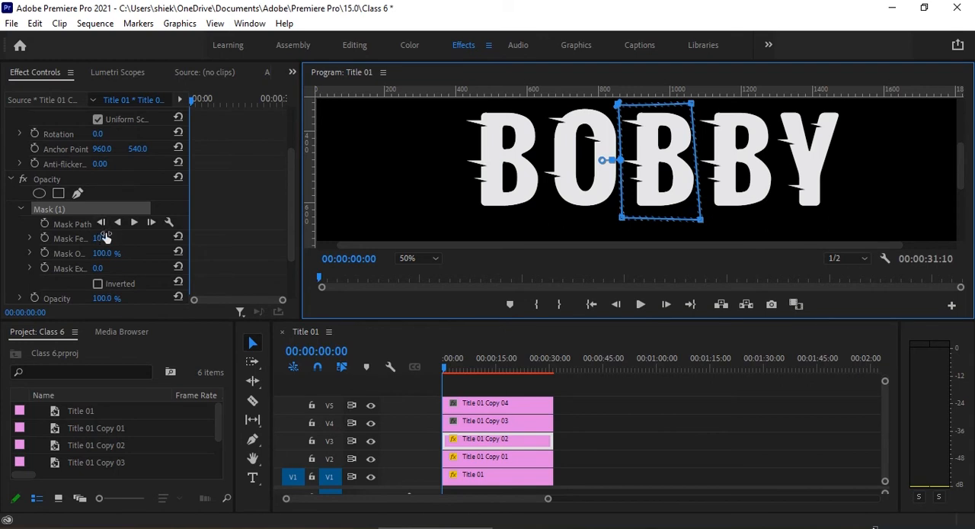
left_click_drag(105, 239, 102, 239)
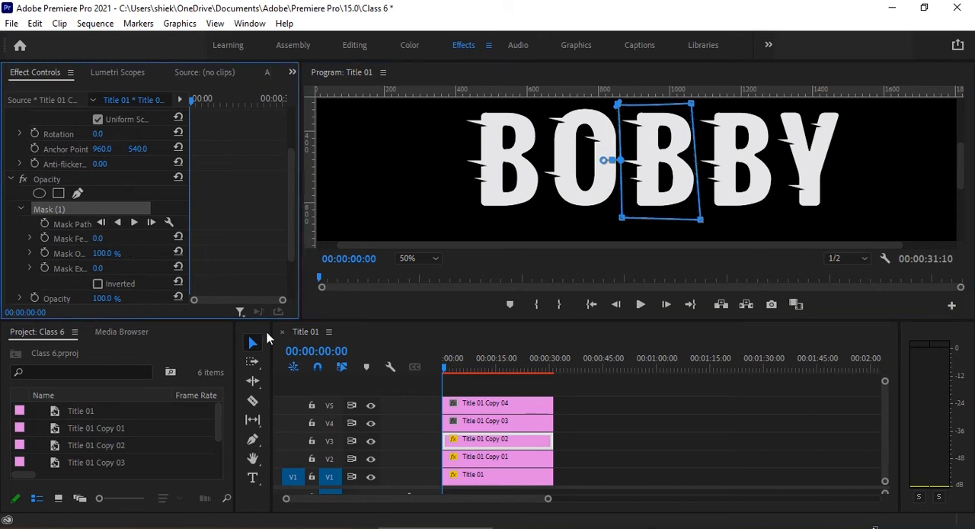
Draw a closed free-form opacity mask around the fourth letter, B, on the V4 clip, Title 01 Copy 03.
left_click(478, 421)
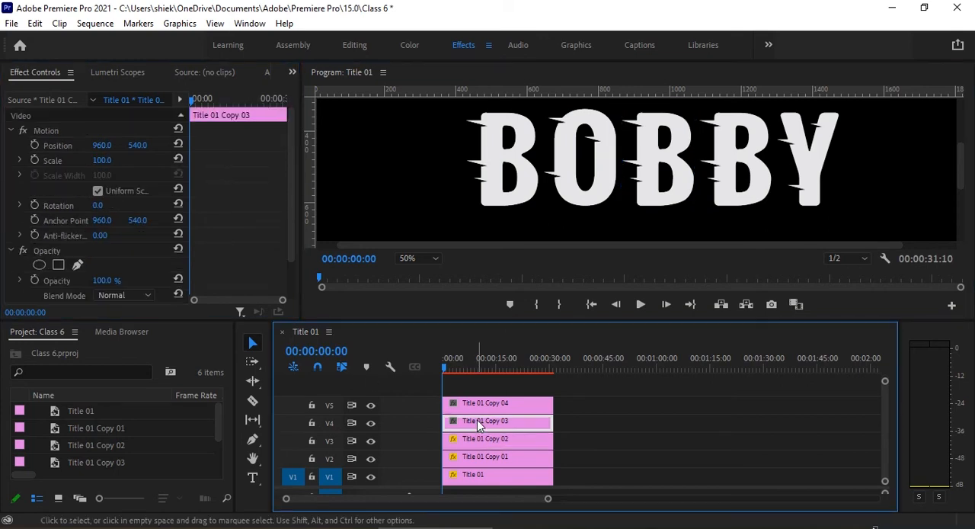
left_click(79, 265)
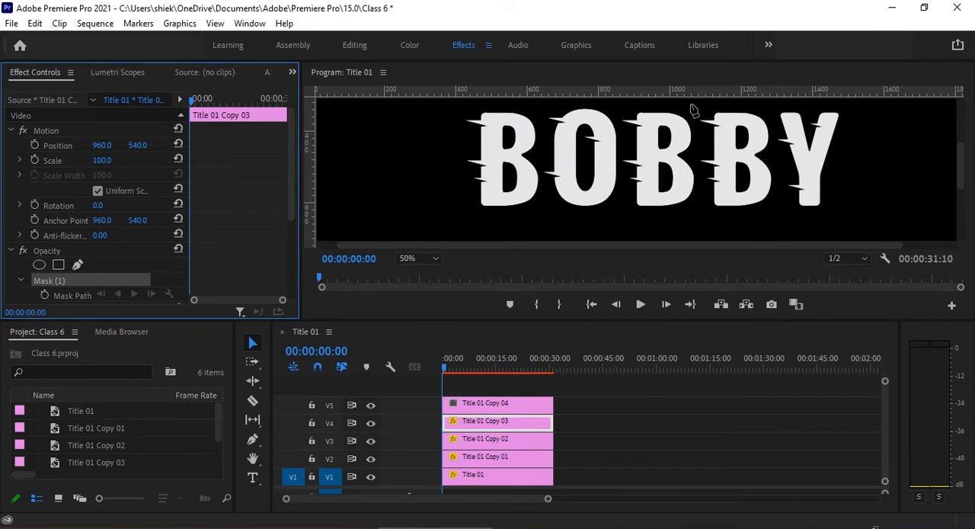
left_click(691, 104)
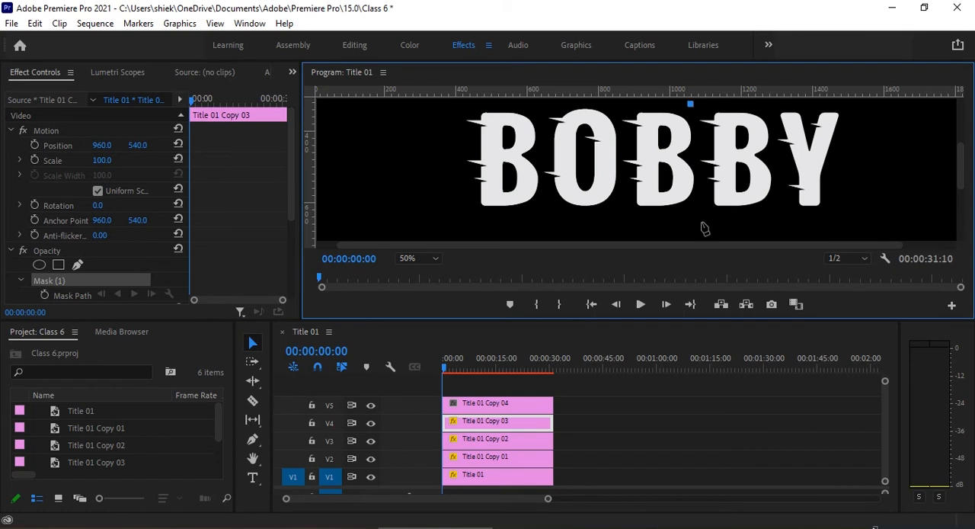
left_click(701, 223)
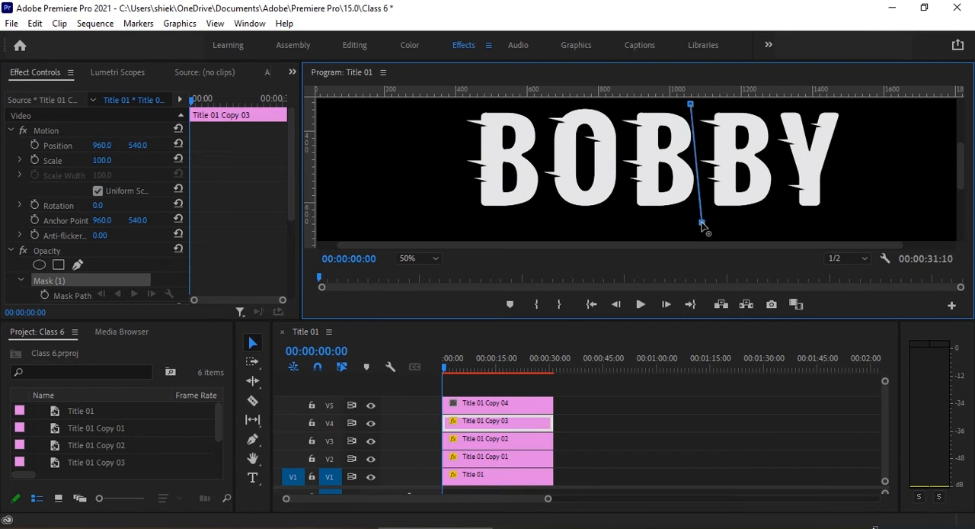
left_click(779, 222)
left_click(770, 104)
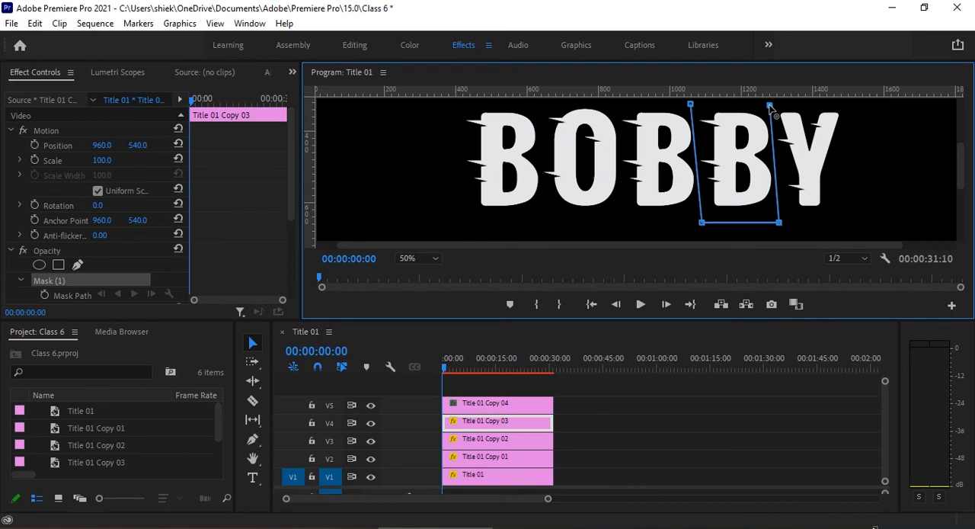
left_click(691, 104)
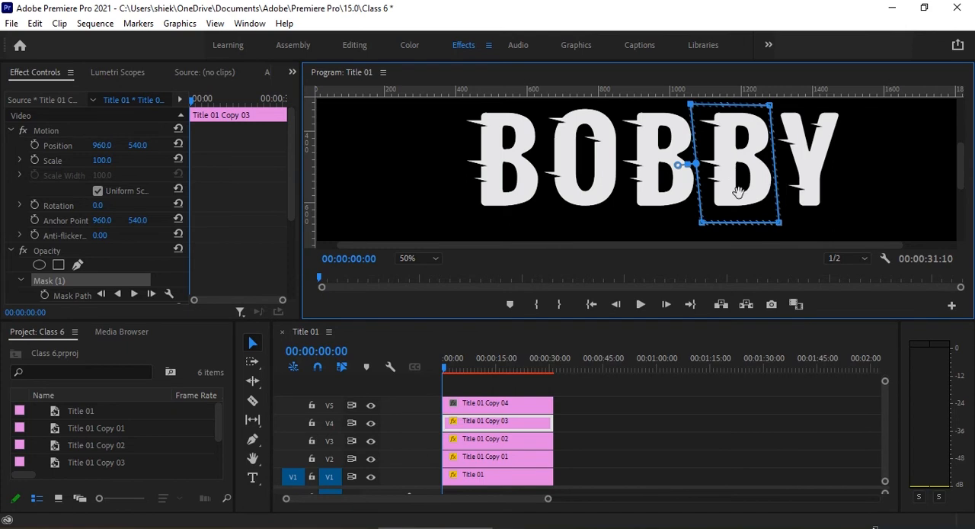
Set the feather of the V4 clip's opacity mask to 0.
left_click(479, 400)
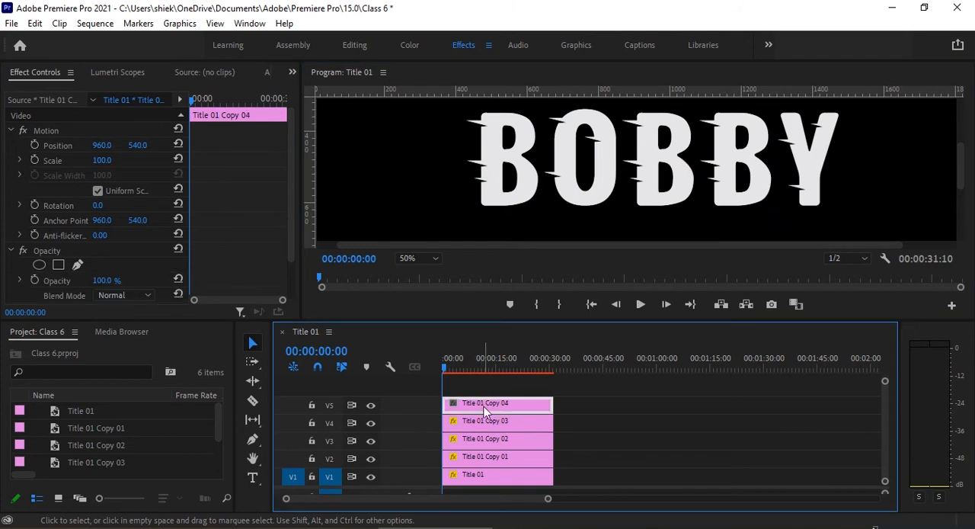
left_click(494, 424)
scroll(145, 266, "down", 2)
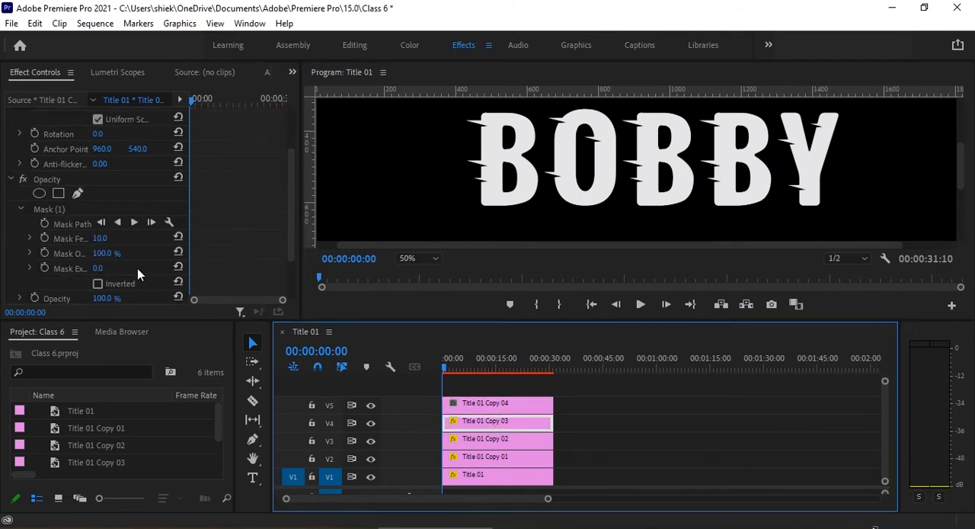
left_click_drag(102, 238, 84, 239)
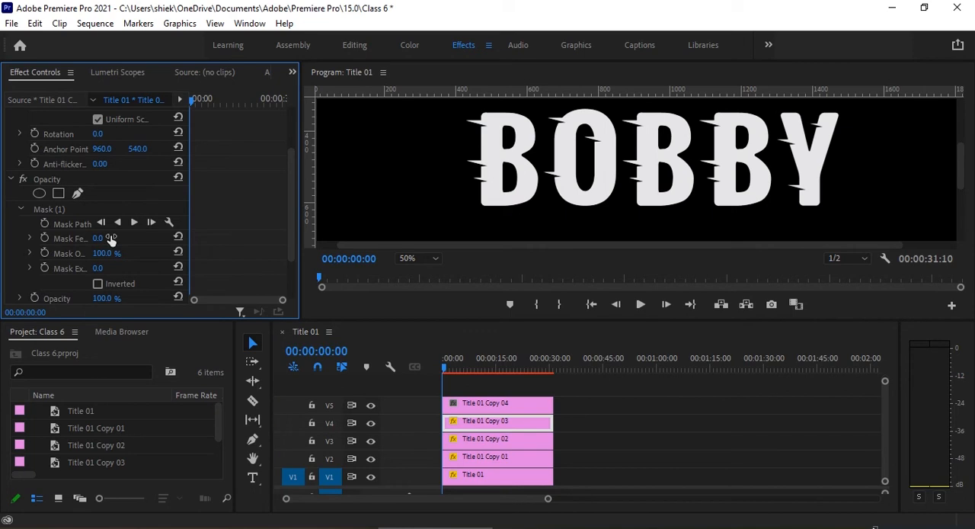
Draw a closed free-form opacity mask around the letter Y on the V5 clip, Title 01 Copy 04.
left_click(499, 400)
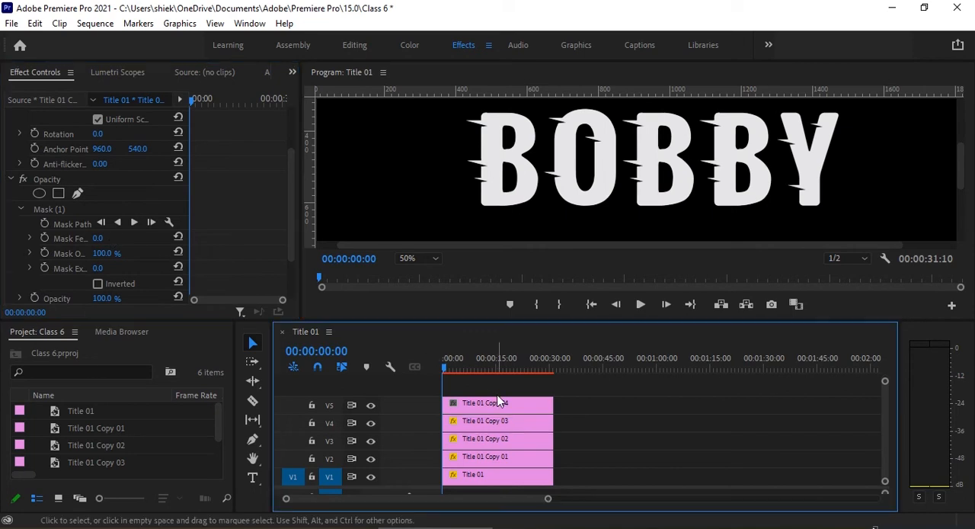
left_click(497, 406)
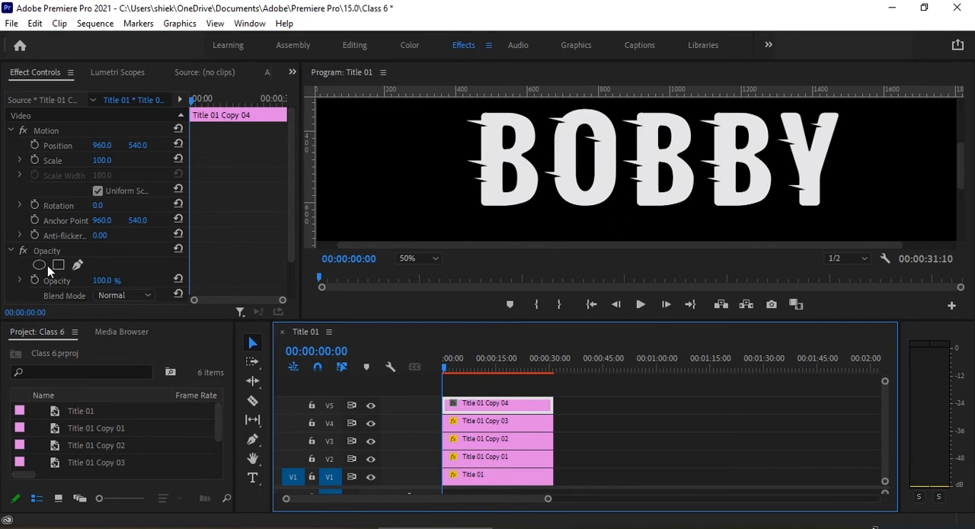
left_click(77, 264)
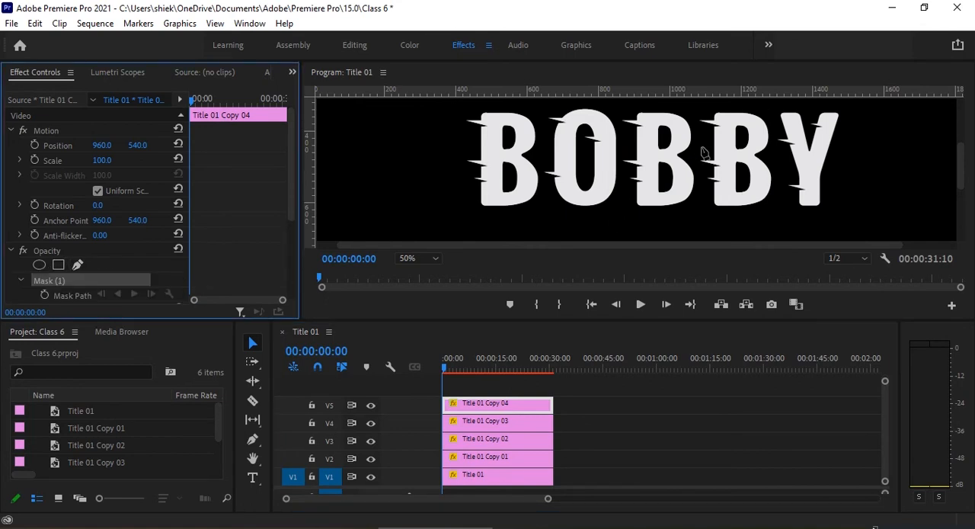
left_click(764, 103)
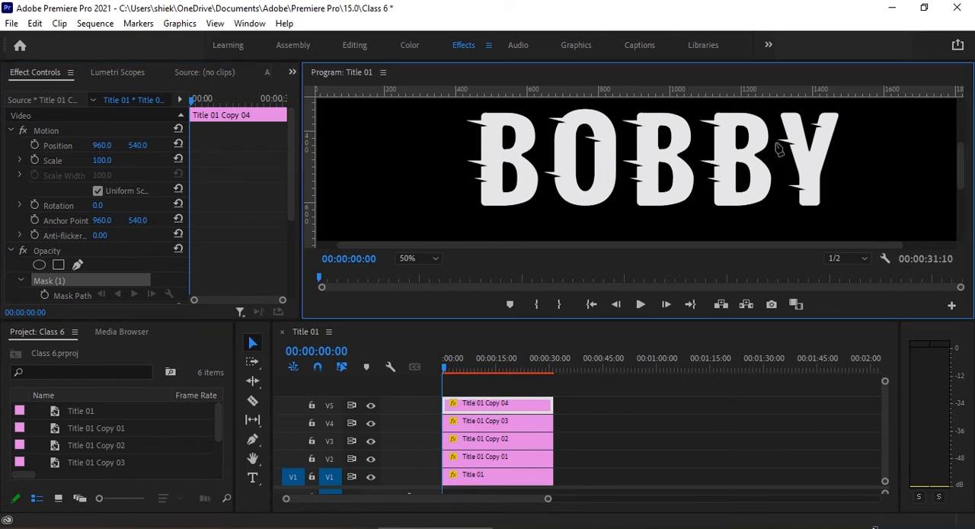
left_click(781, 218)
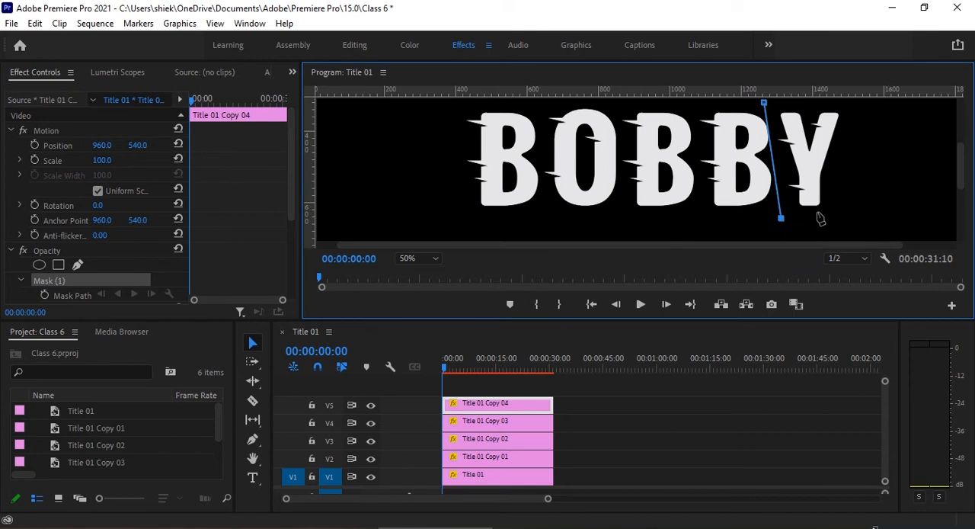
left_click(849, 211)
left_click(852, 108)
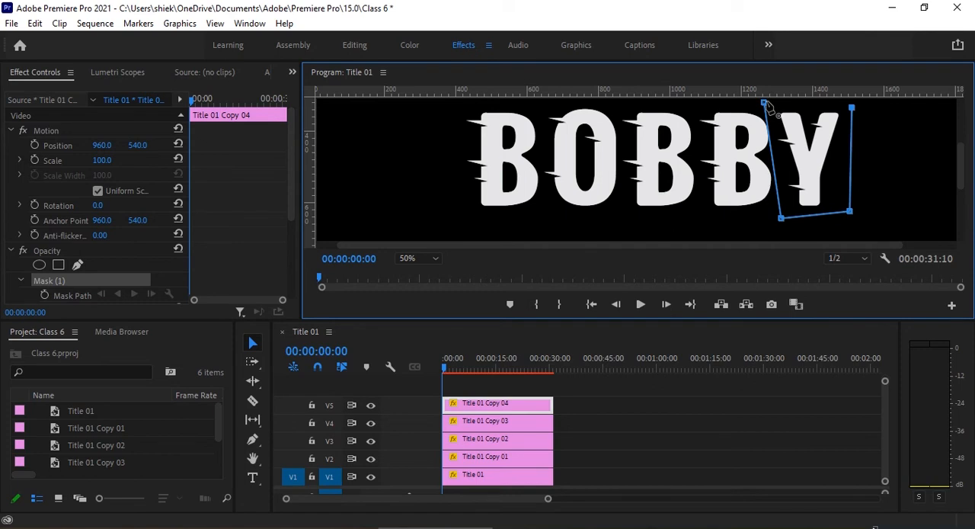
left_click(765, 103)
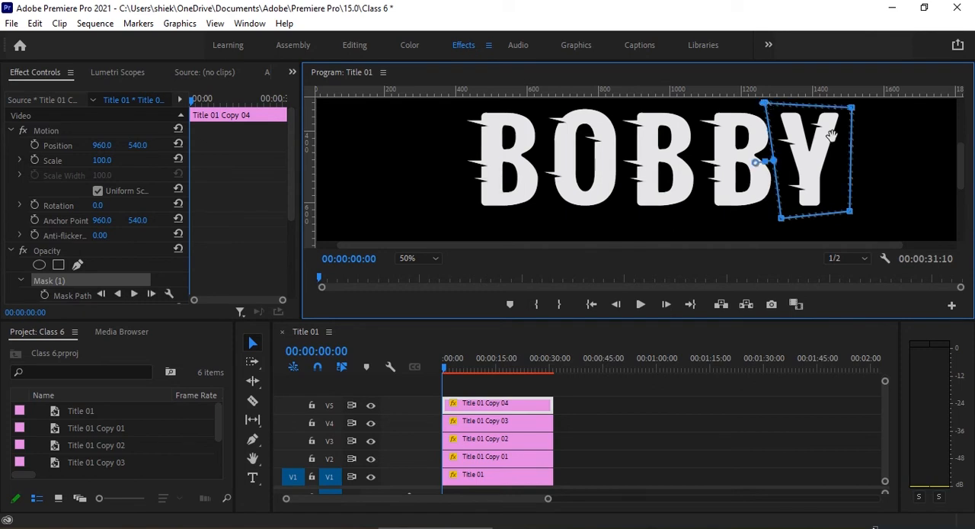
Nudge the mask around the Y slightly right and set its feather to 0.
left_click_drag(827, 165, 831, 165)
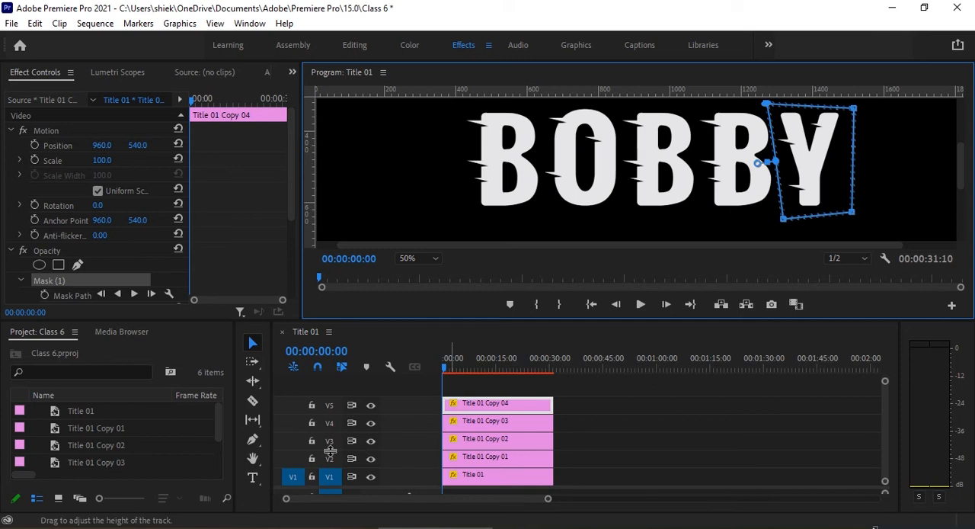
scroll(122, 286, "down", 3)
left_click(106, 242)
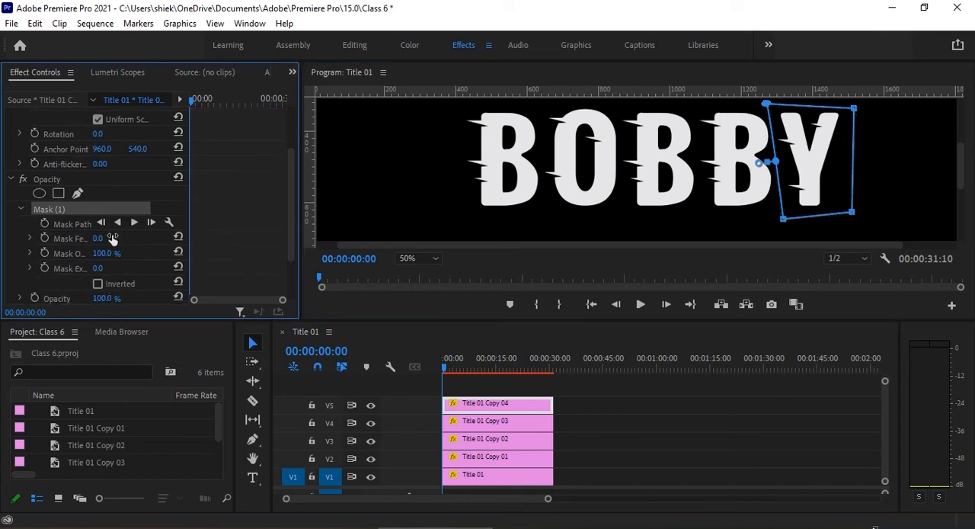
Check each letter's mask by hiding and reshowing the output of tracks V5 down to V1 one at a time.
left_click(372, 409)
left_click(371, 406)
left_click(371, 406)
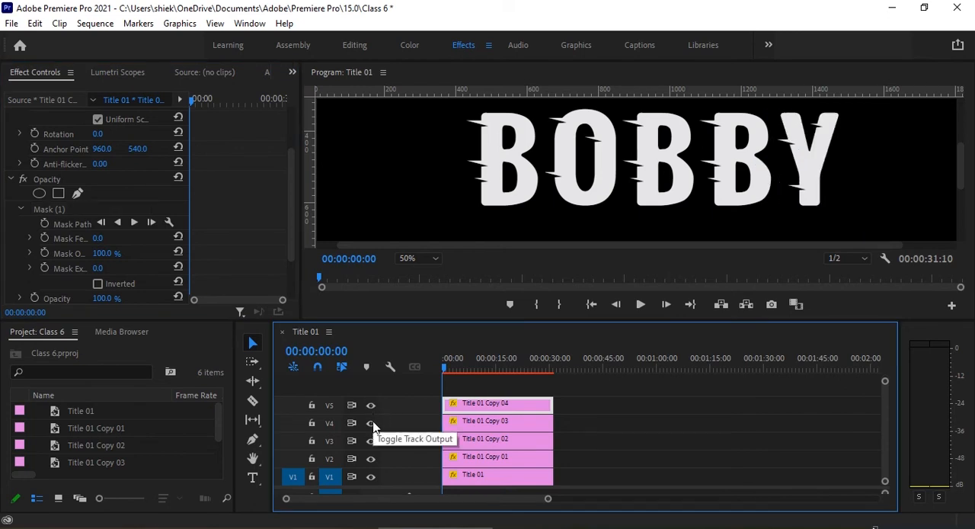
left_click(374, 424)
left_click(373, 426)
left_click(371, 442)
left_click(371, 442)
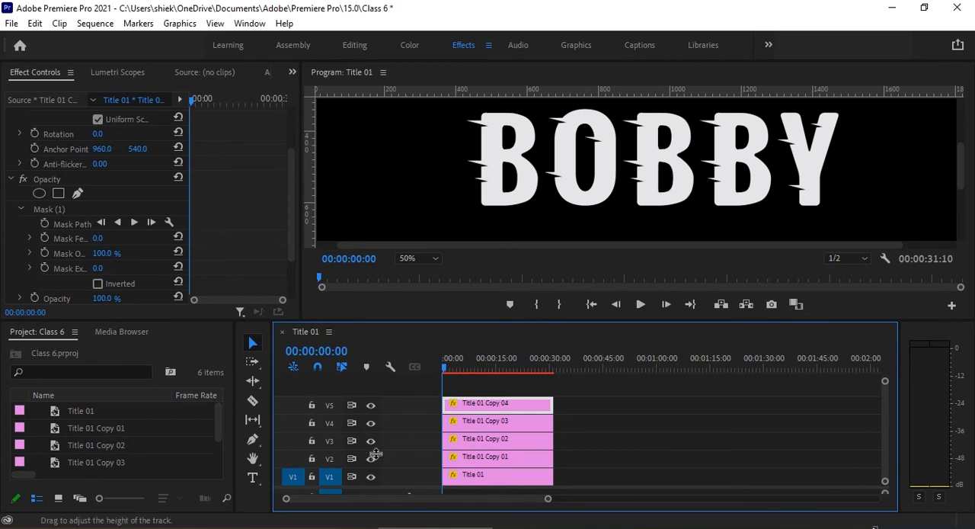
left_click(373, 458)
left_click(376, 456)
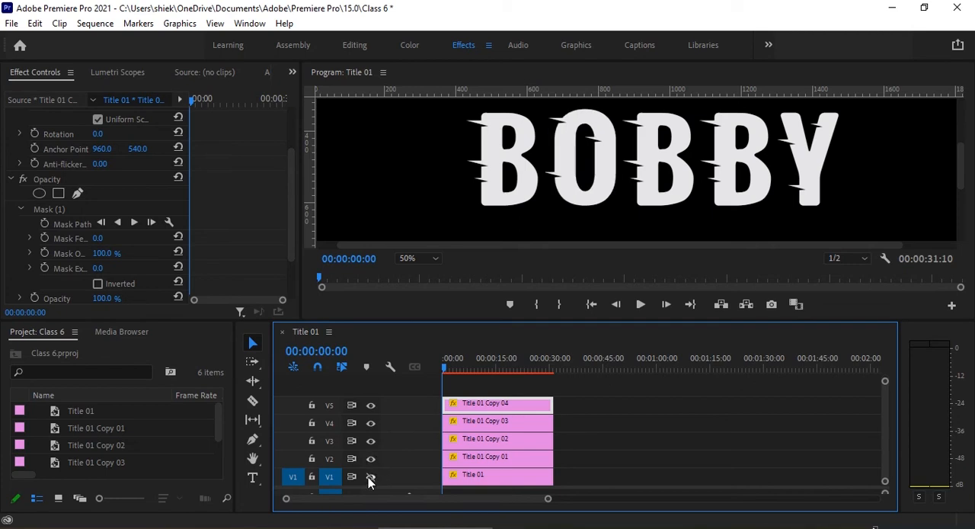
left_click(370, 477)
left_click(370, 477)
Show the effects library in the Editing workspace and set the program preview zoom to Fit.
left_click(353, 46)
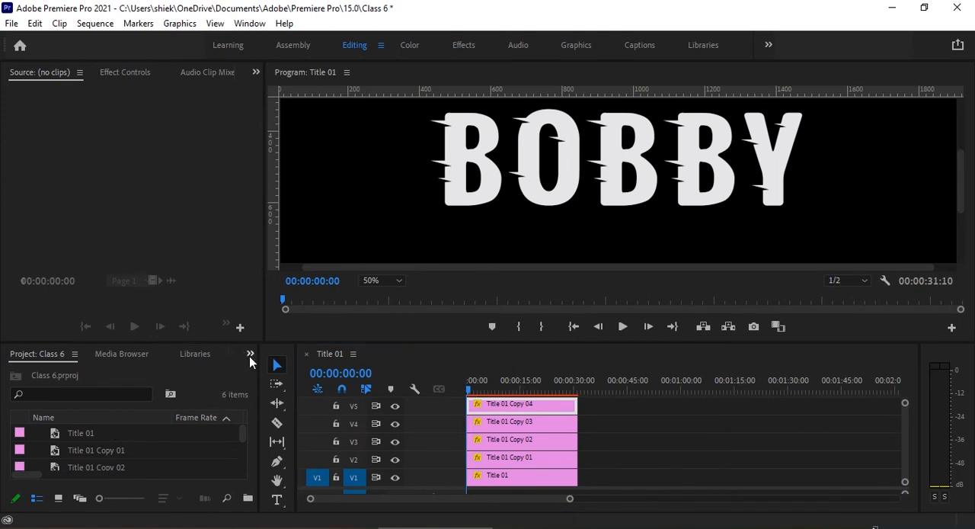
left_click(250, 356)
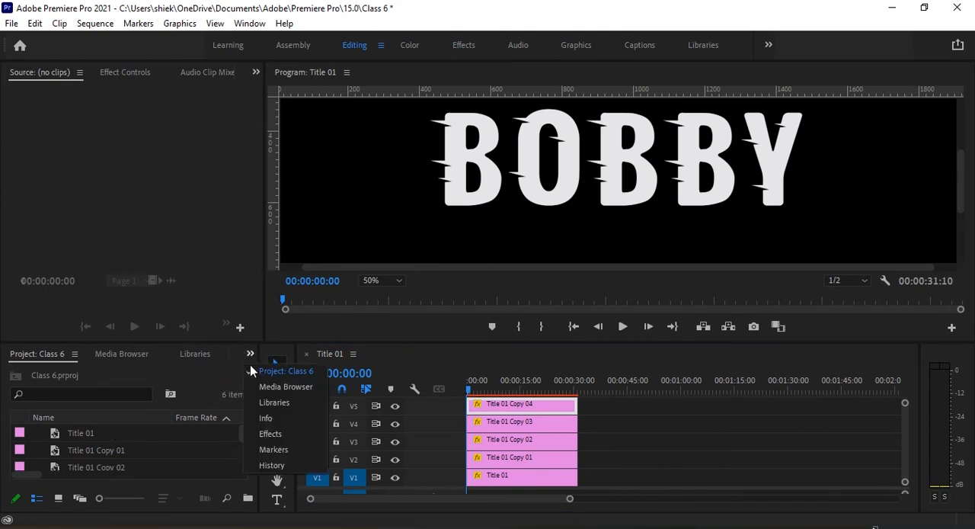
left_click(275, 433)
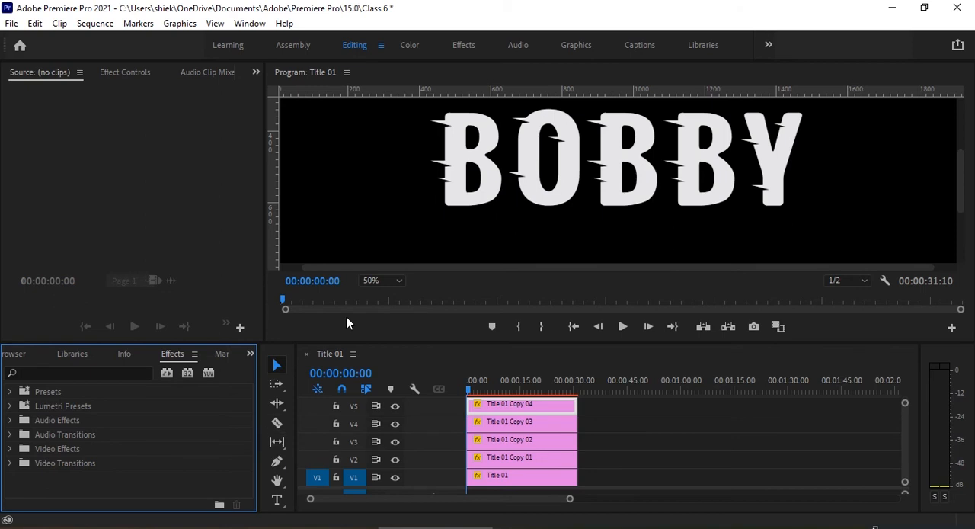
left_click(391, 285)
left_click(391, 295)
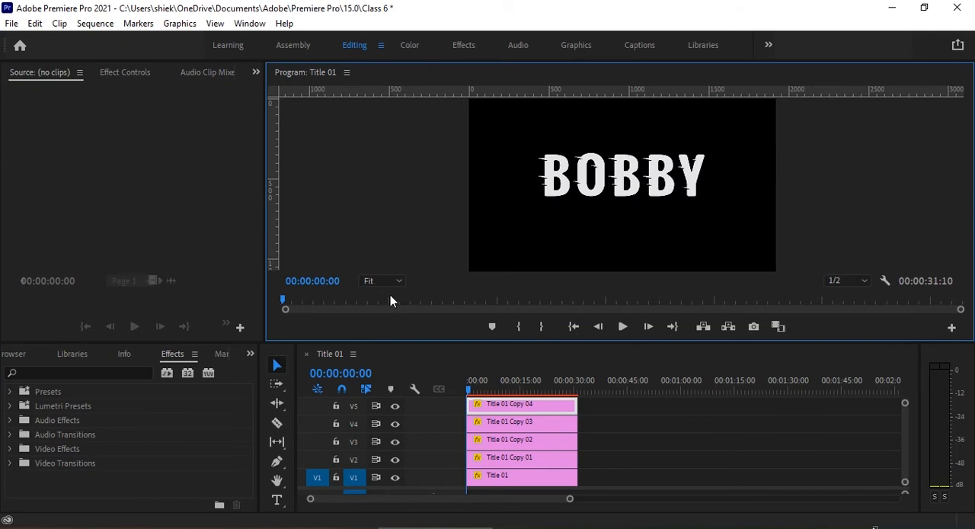
Search the effects for "dir" and apply Directional Blur to the Title 01 clip on V1.
left_click(80, 372)
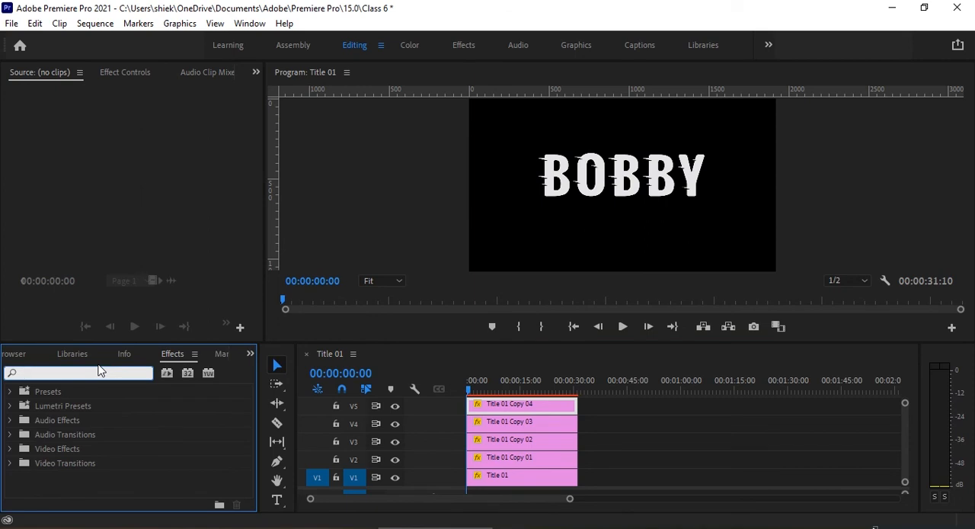
type("di")
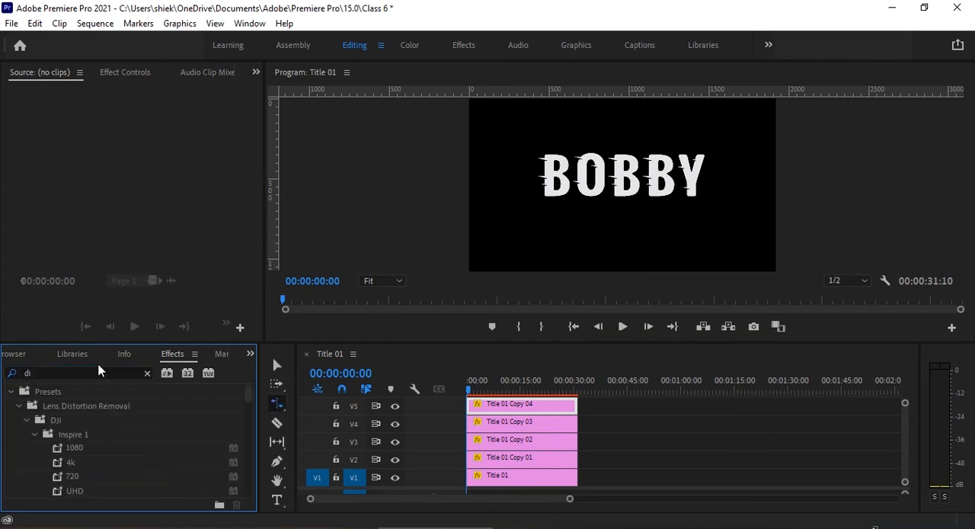
type("c")
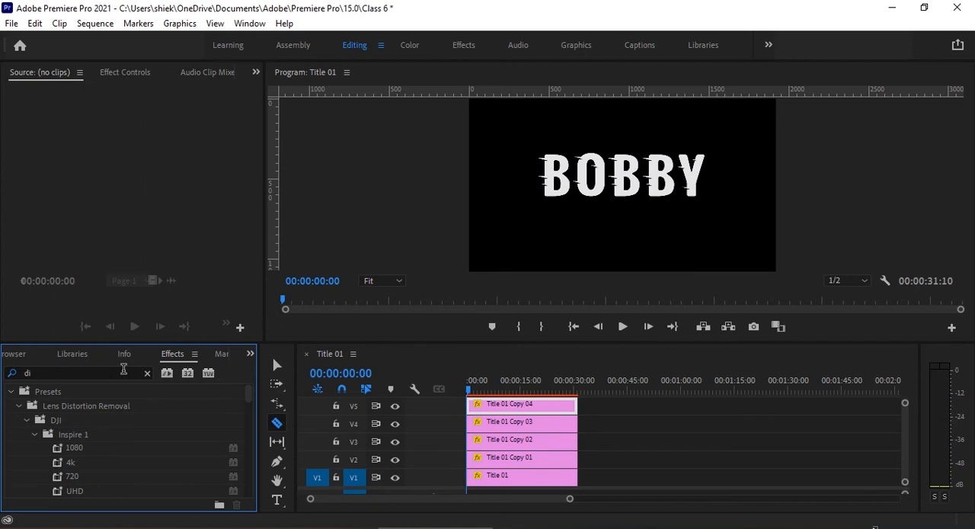
left_click(120, 370)
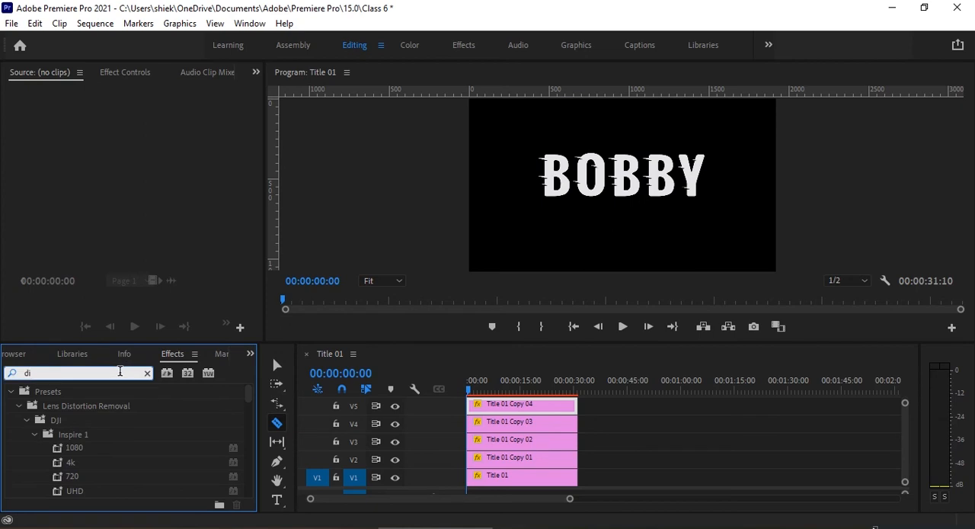
type("r")
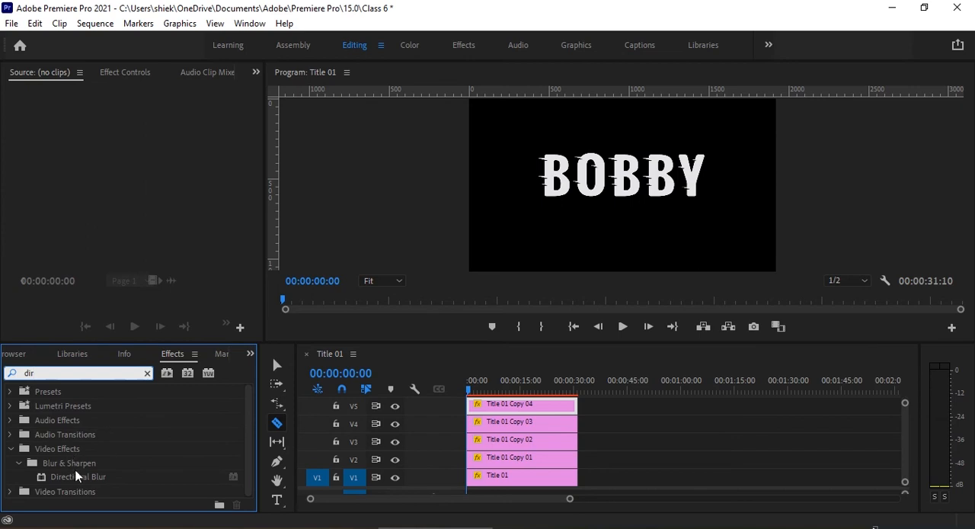
left_click(109, 477)
left_click_drag(110, 478, 491, 485)
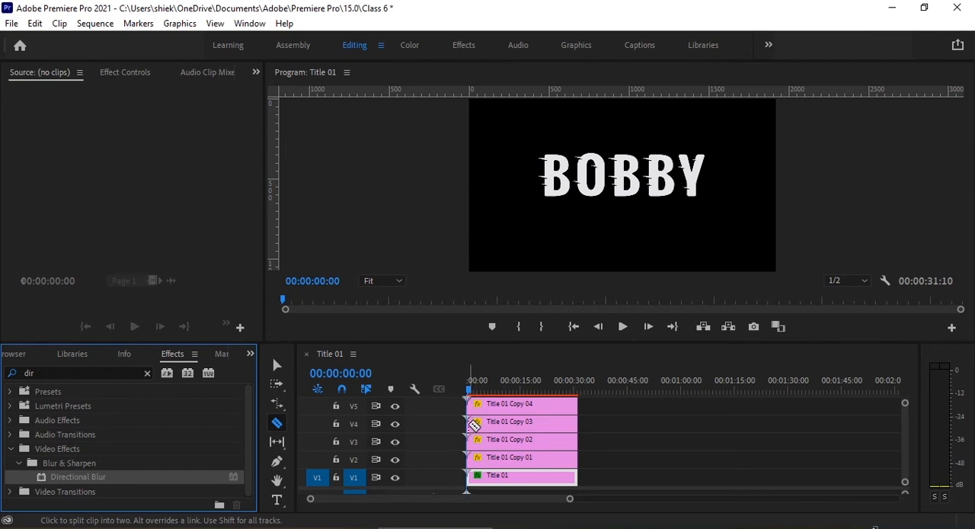
left_click(273, 367)
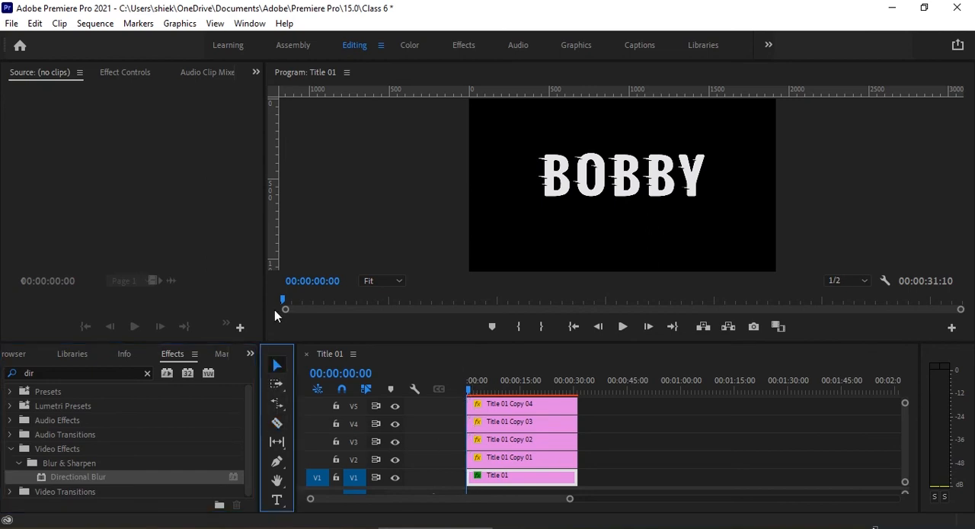
Show the V1 clip's effect settings in the Effects workspace and keep its opacity blend mode at Normal.
left_click(466, 45)
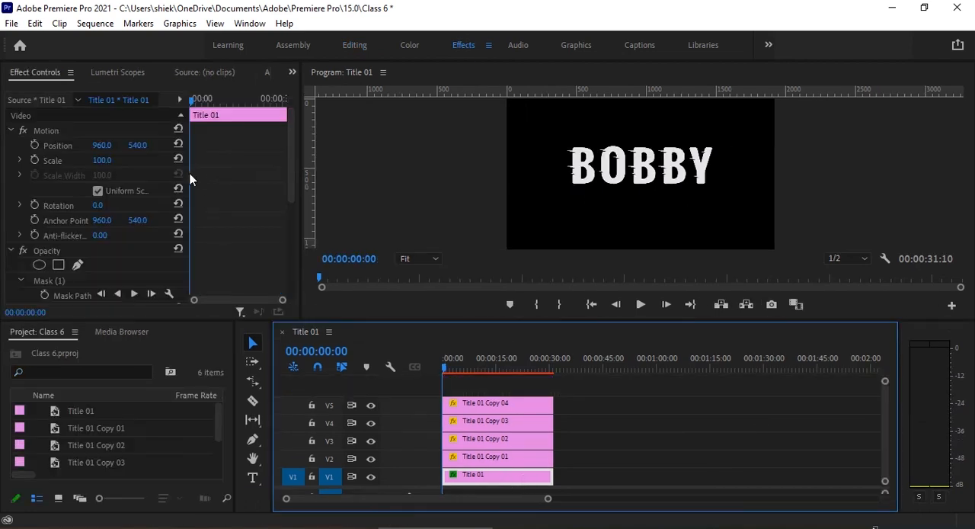
scroll(108, 268, "down", 3)
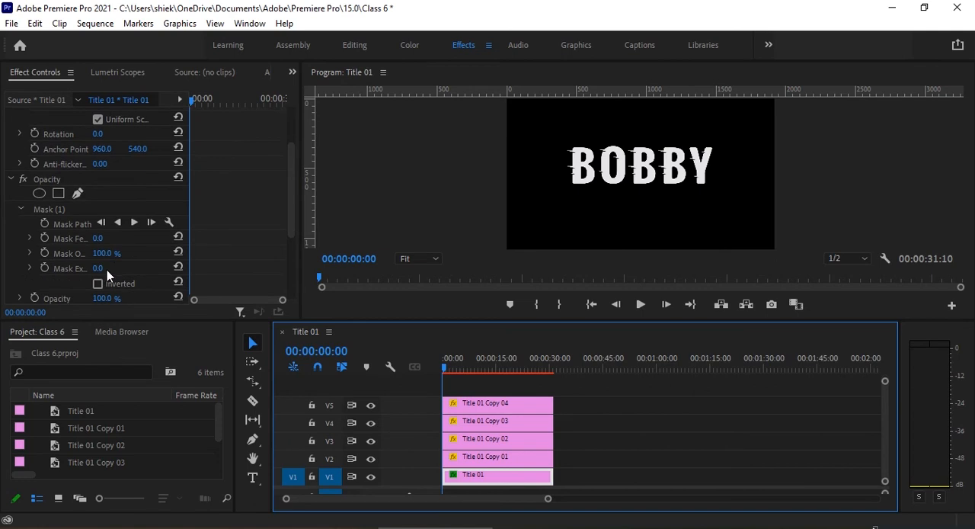
scroll(107, 269, "down", 2)
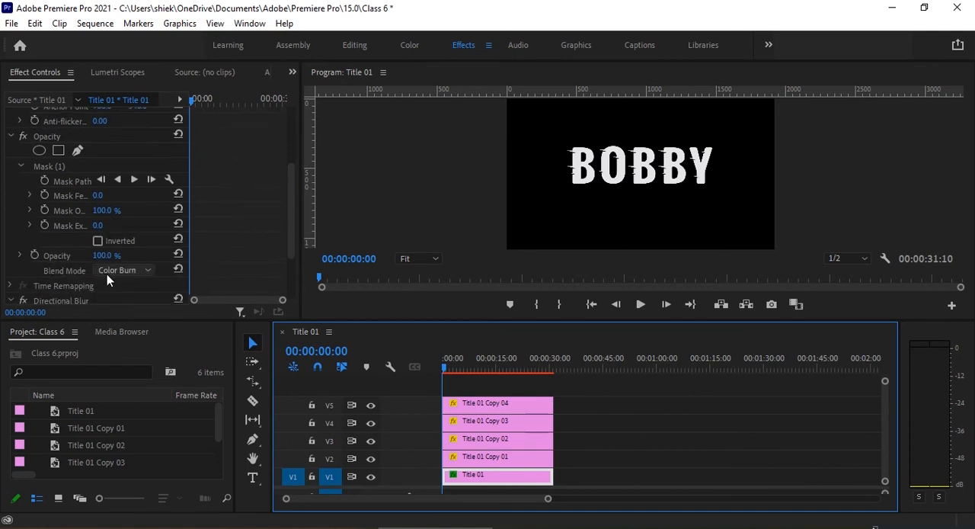
scroll(106, 275, "up", 1)
scroll(106, 276, "up", 1)
left_click(25, 270)
scroll(131, 279, "up", 3)
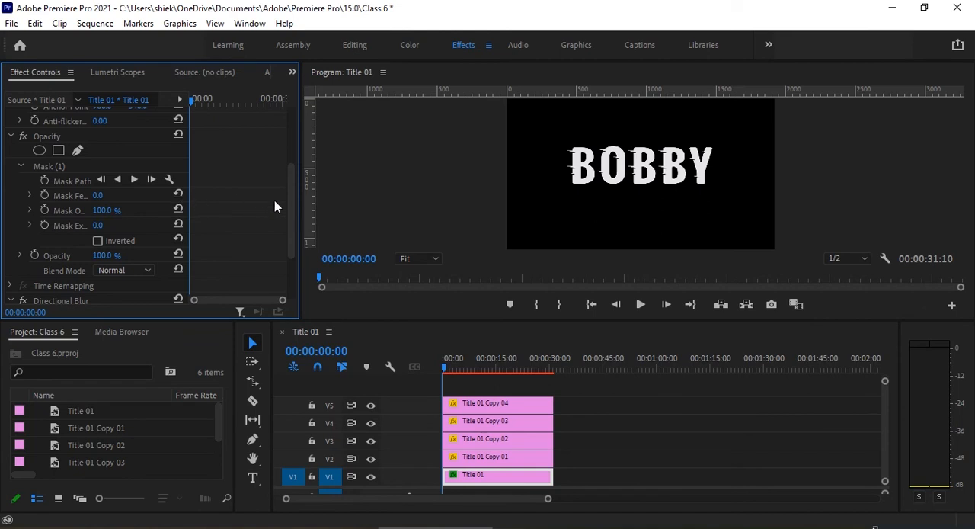
Set the V1 clip's Directional Blur length to 30 and keyframe it at 00:00:00:00.
left_click_drag(295, 212, 285, 265)
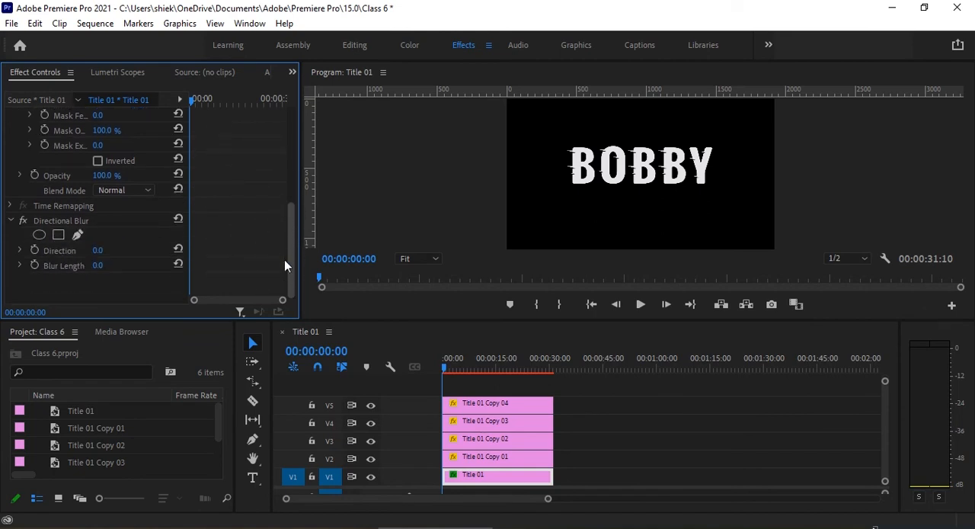
left_click(99, 265)
type("30")
key("Return")
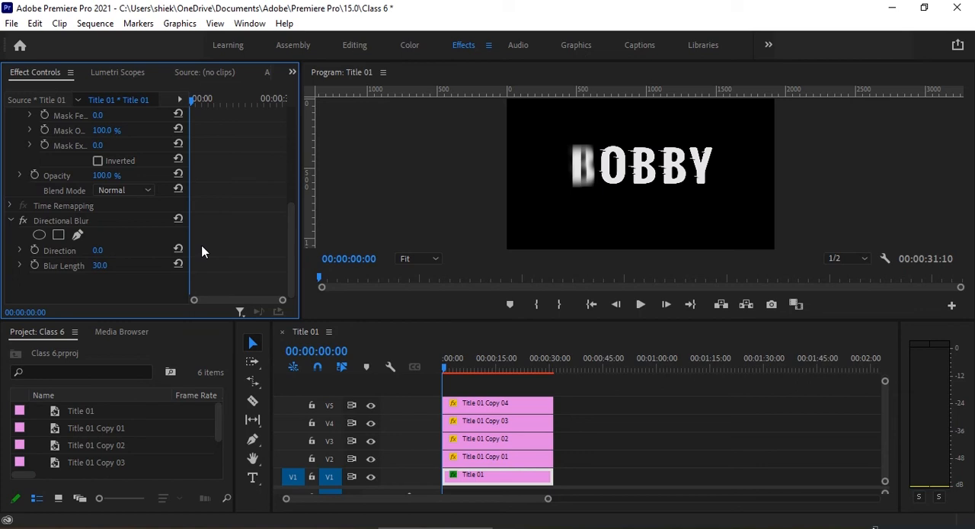
left_click(35, 264)
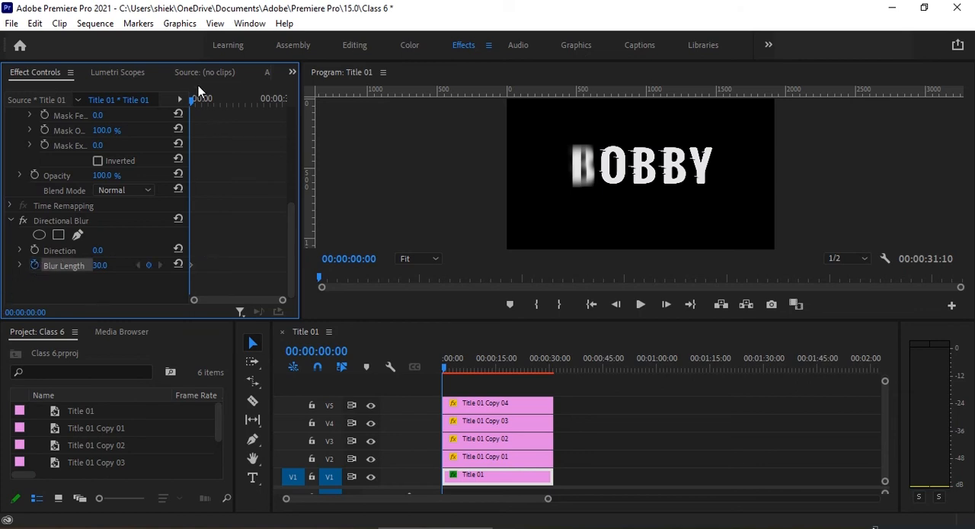
Add a second Blur Length keyframe with value 0 at 00:00:04:09 on the V1 clip.
left_click_drag(195, 103, 203, 104)
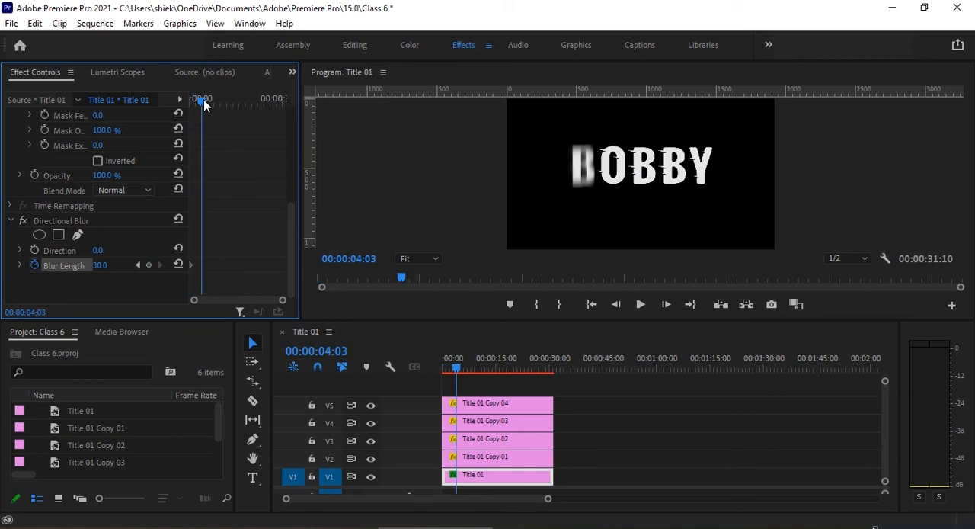
left_click_drag(203, 99, 206, 100)
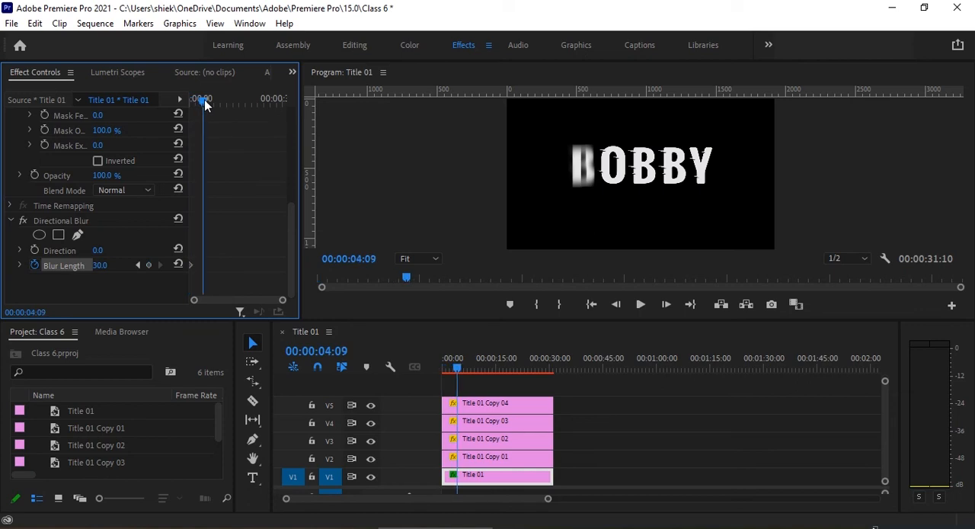
left_click(97, 265)
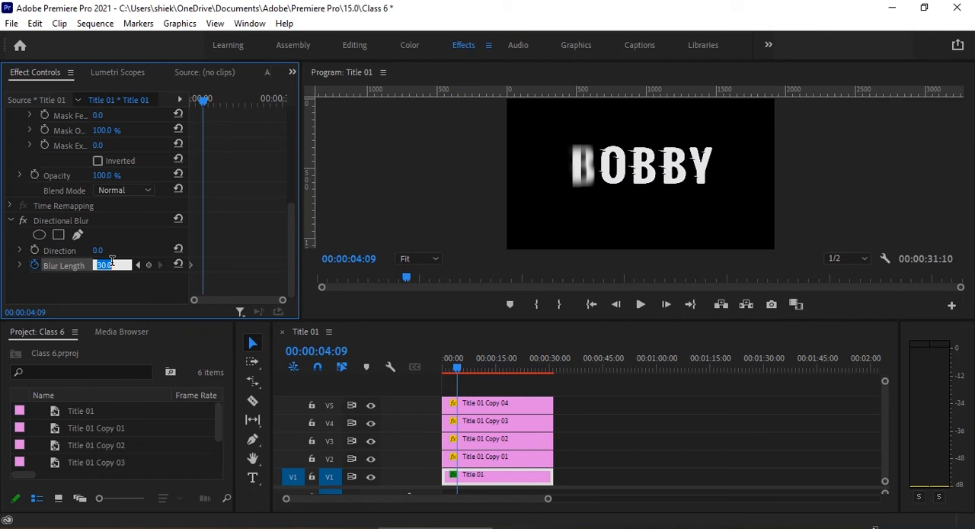
type("0")
key("Return")
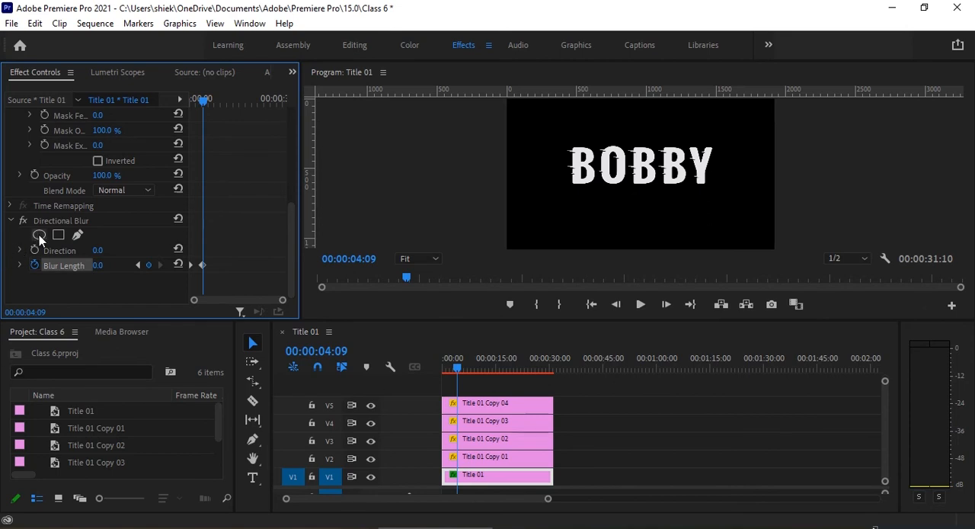
Copy the keyframed Directional Blur from the V1 clip to the four title copies on V2 to V5.
left_click(95, 222)
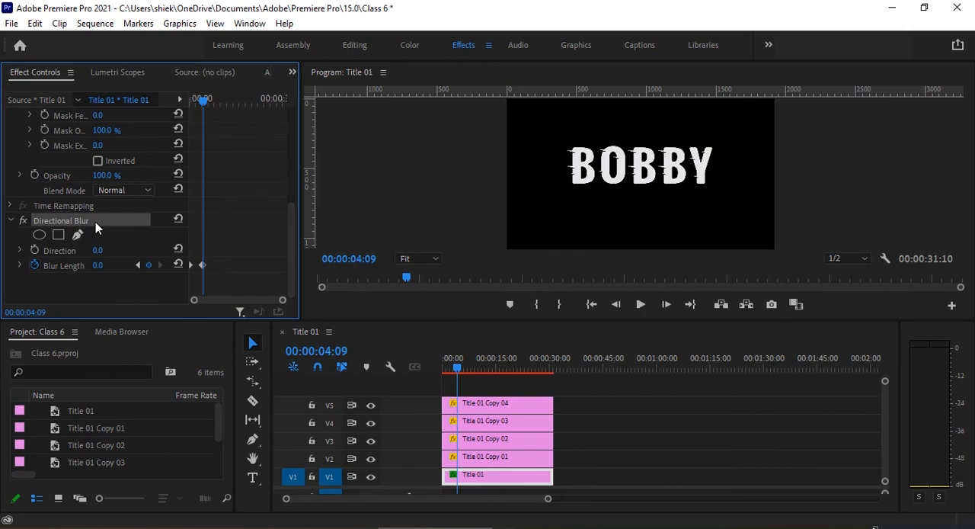
right_click(96, 222)
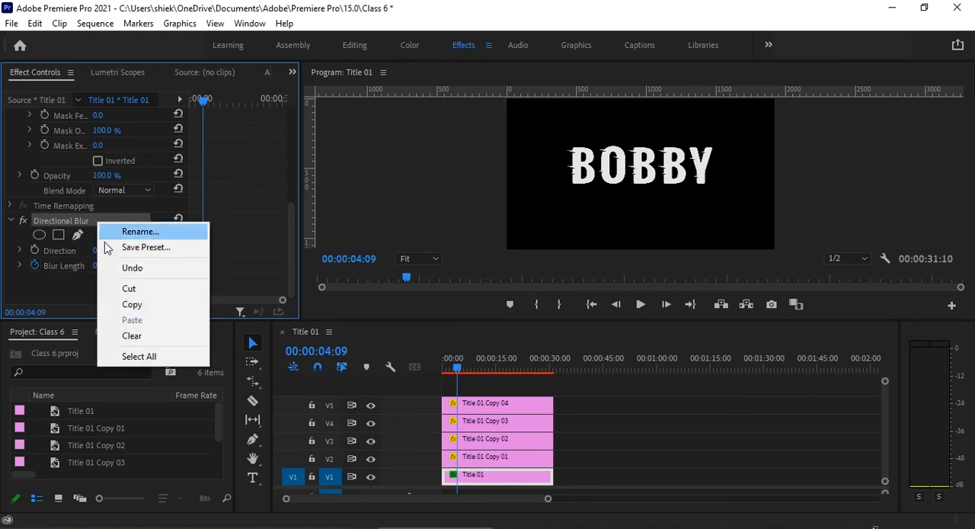
left_click(127, 304)
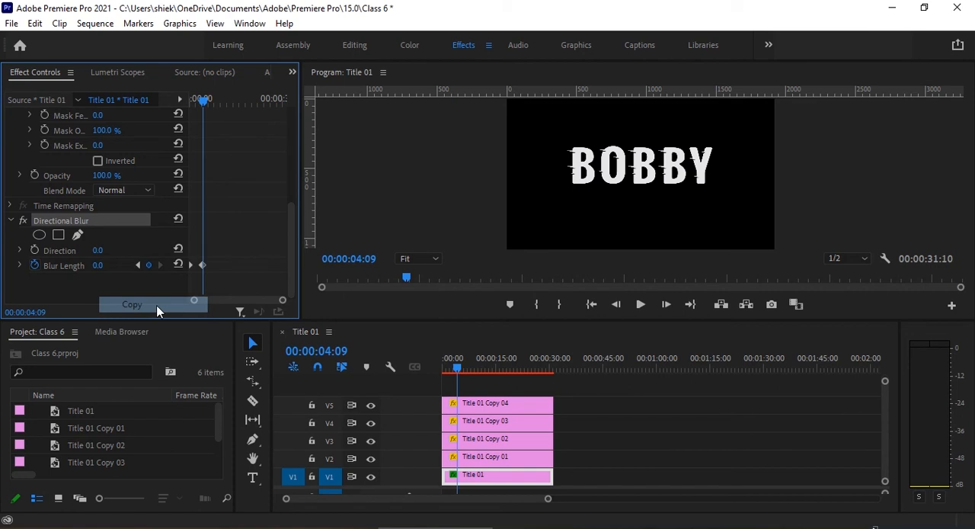
left_click_drag(578, 397, 521, 466)
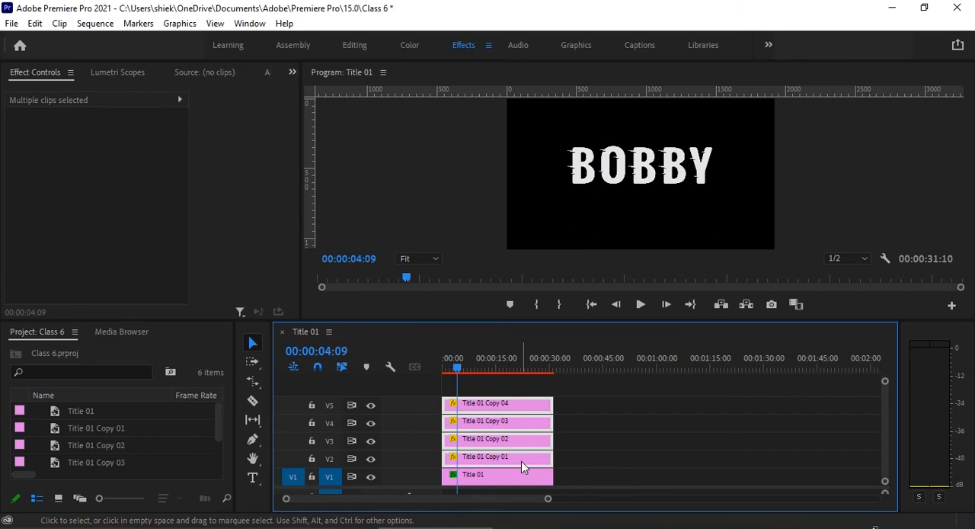
key("ctrl+v")
Shift the clips on V2 to V5 together so that they start at 00:00:03:20.
left_click(442, 369)
mouse_move(446, 371)
left_mouse_down()
mouse_move(463, 362)
mouse_move(443, 372)
left_mouse_up()
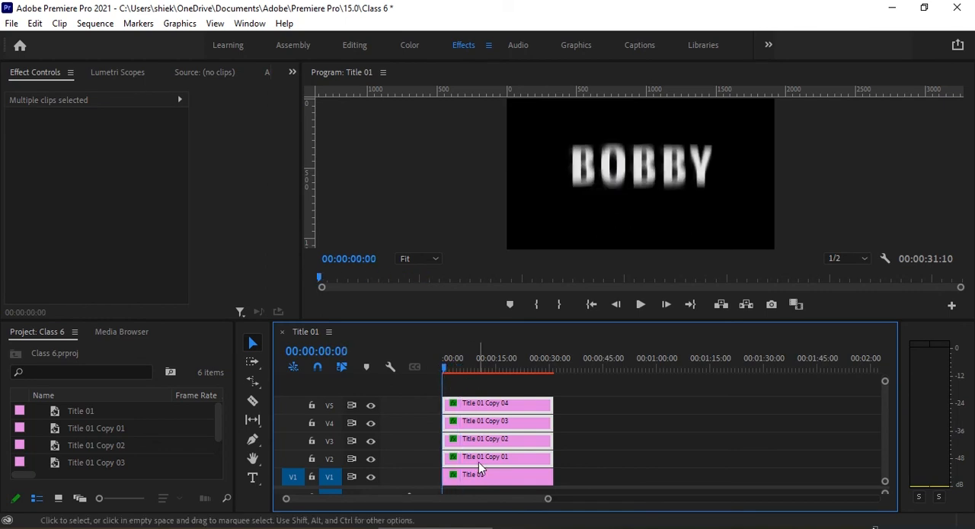
left_click(448, 370)
left_click_drag(449, 370, 457, 371)
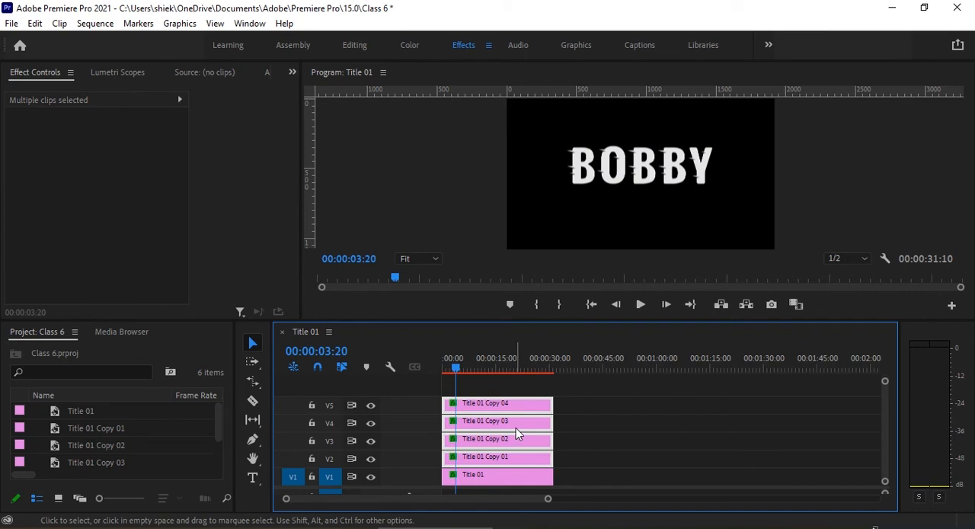
mouse_move(512, 426)
left_mouse_down()
mouse_move(531, 433)
mouse_move(523, 429)
left_mouse_up()
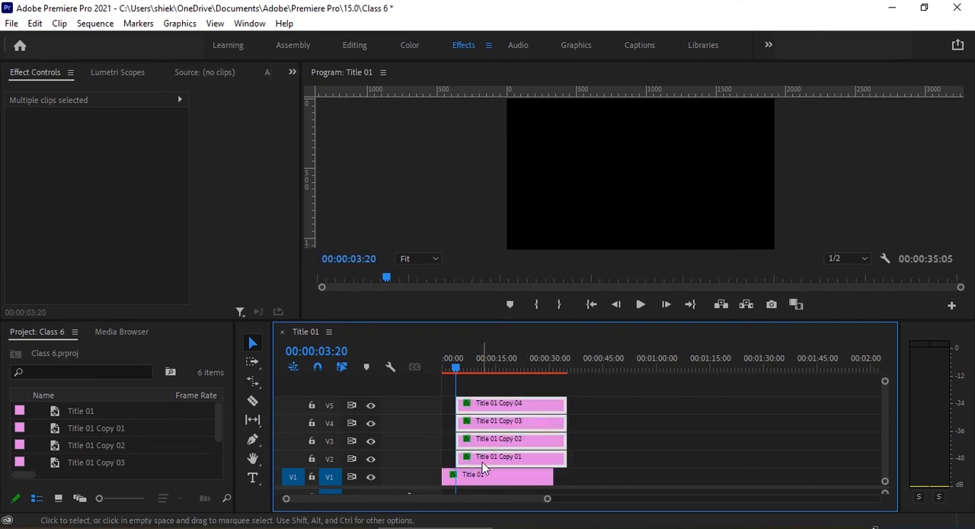
Shift the clips on V3, V4 and V5 together so that they start at 00:00:08:00.
left_click_drag(458, 367, 472, 366)
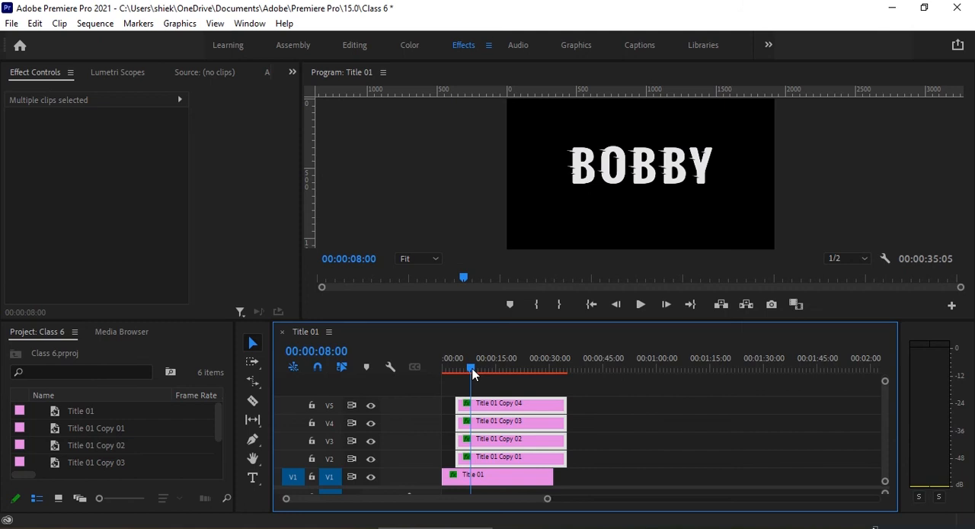
left_click(584, 407)
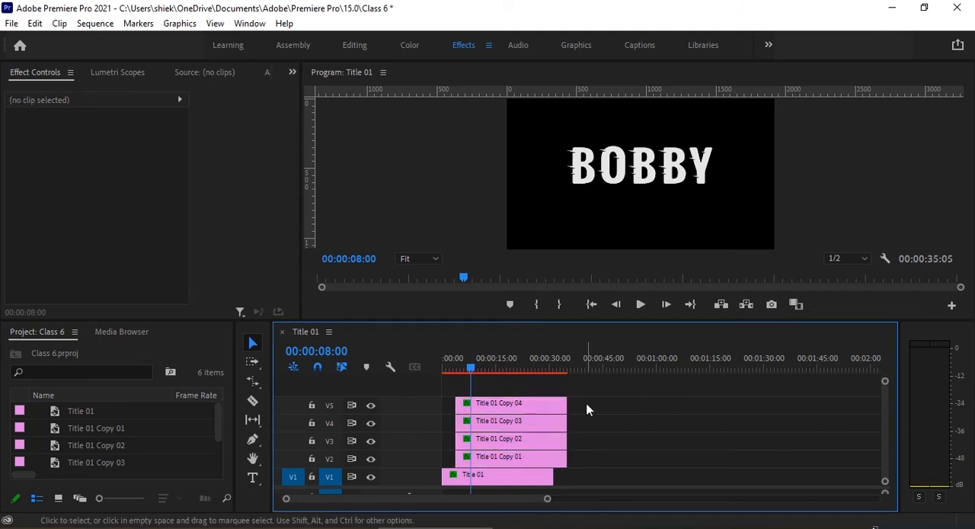
left_click_drag(583, 398, 535, 440)
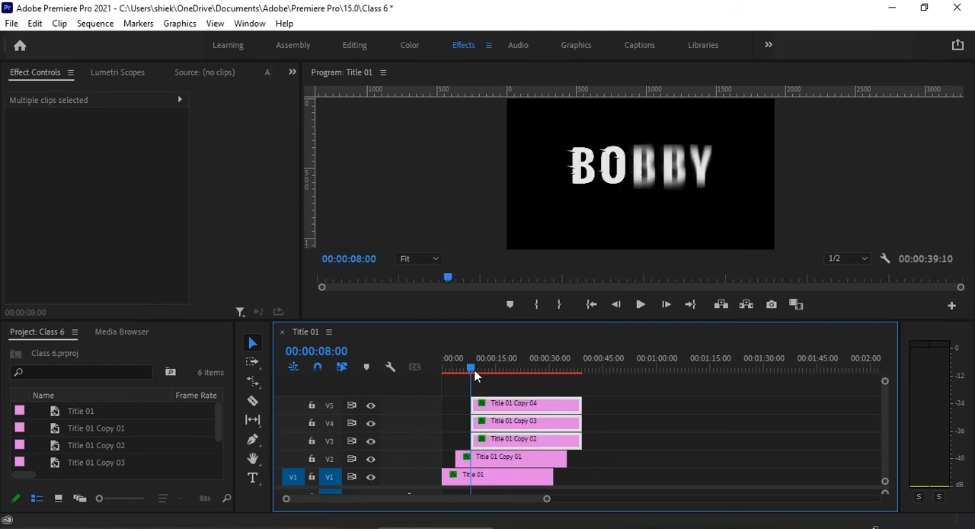
Shift the clips on V4 and V5 together so that they start at 00:00:12:05.
left_click_drag(474, 371, 489, 368)
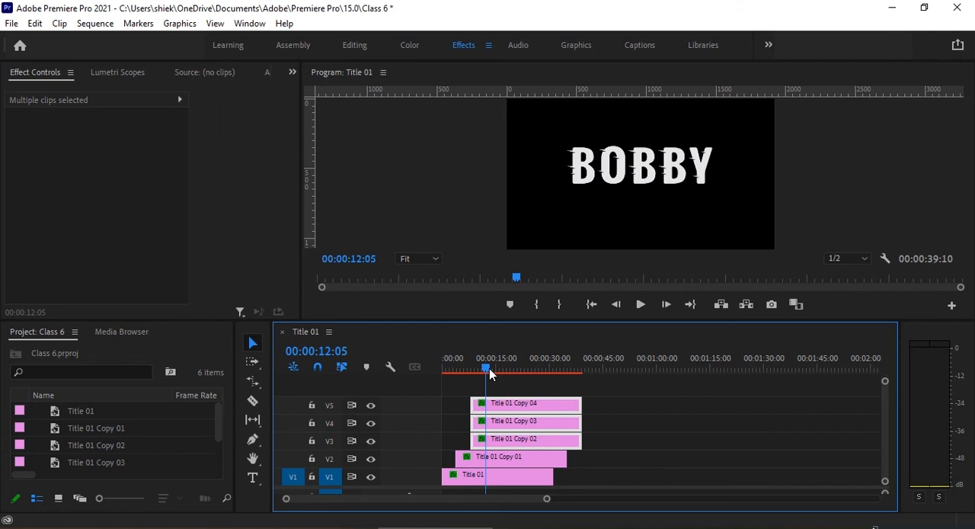
left_click(595, 412)
left_click_drag(593, 397, 594, 409)
left_click(592, 400)
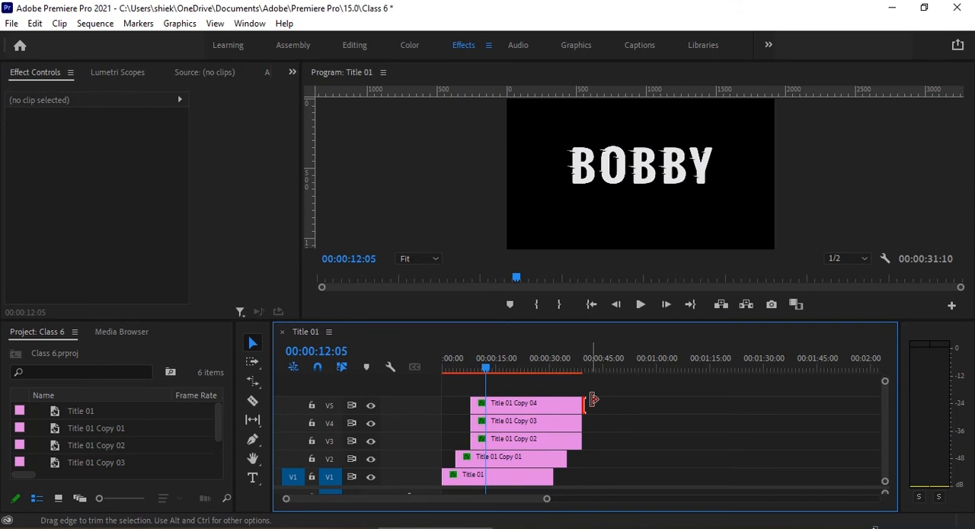
mouse_move(600, 409)
left_mouse_down()
mouse_move(566, 429)
mouse_move(586, 420)
left_mouse_up()
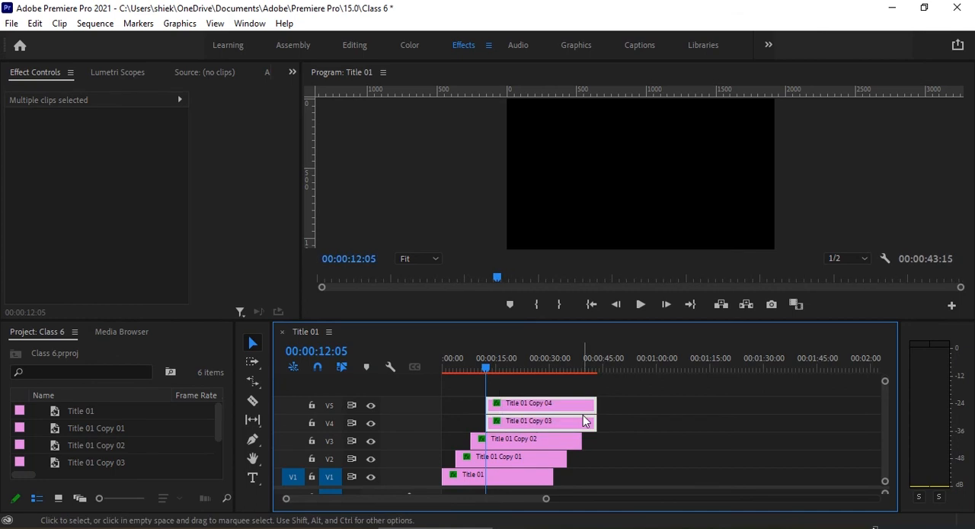
Shift only the title copy on V5 so that it starts at 00:00:16:05.
left_click(614, 420)
left_click(500, 368)
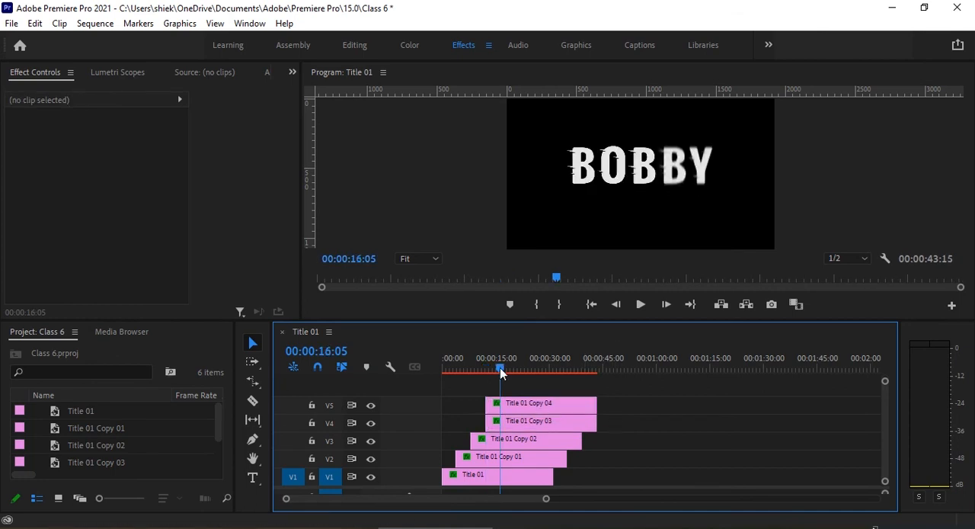
mouse_move(578, 404)
left_mouse_down()
mouse_move(593, 409)
mouse_move(585, 405)
left_mouse_up()
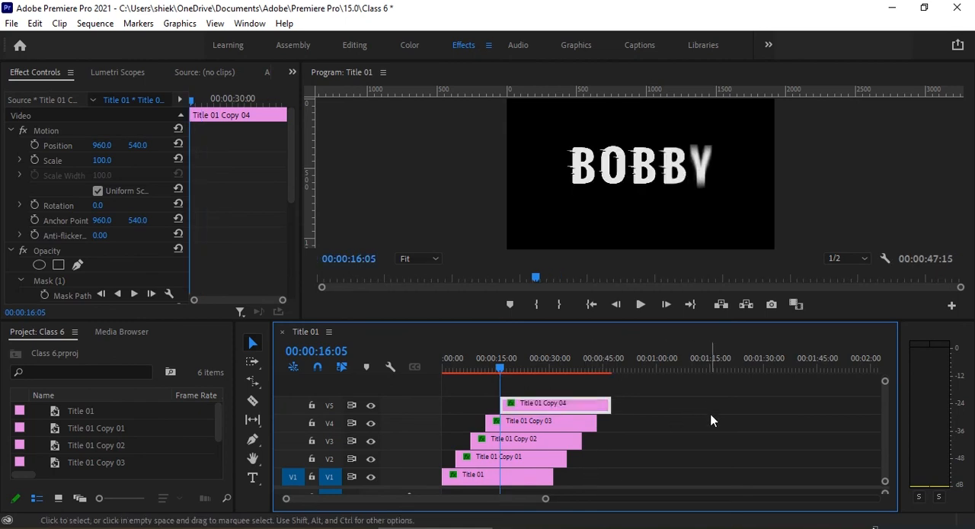
scroll(712, 419, "down", 2)
scroll(712, 422, "up", 2)
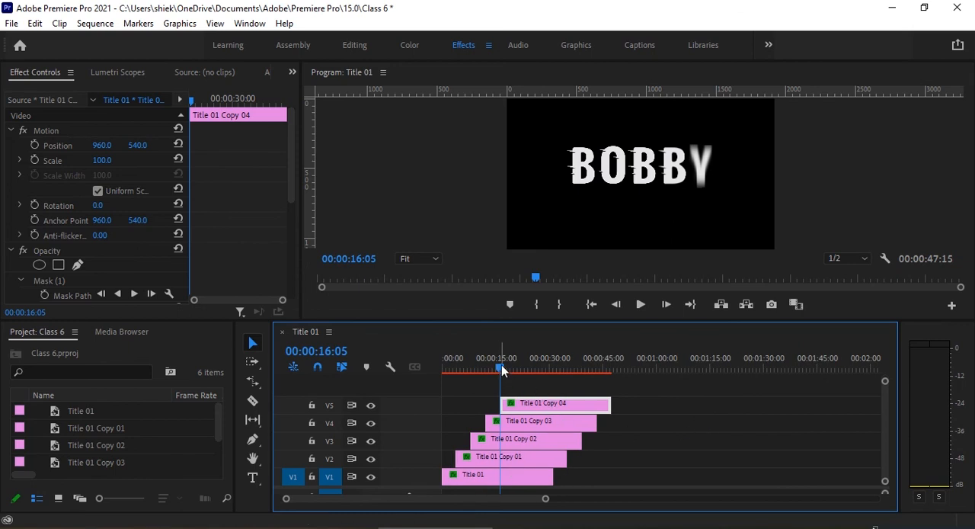
Shift all five title clips on V1 to V5 together about four seconds away from the sequence start.
left_click_drag(499, 369, 416, 383)
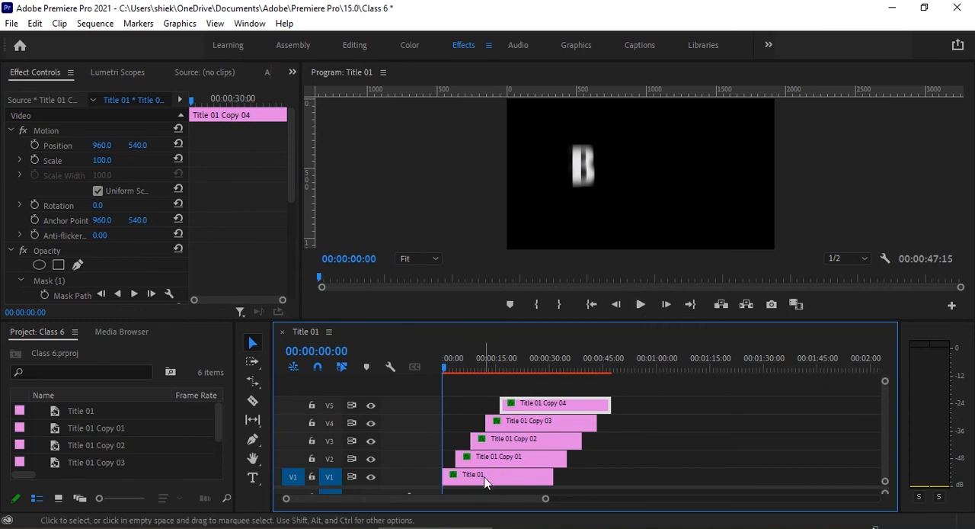
left_click(478, 478)
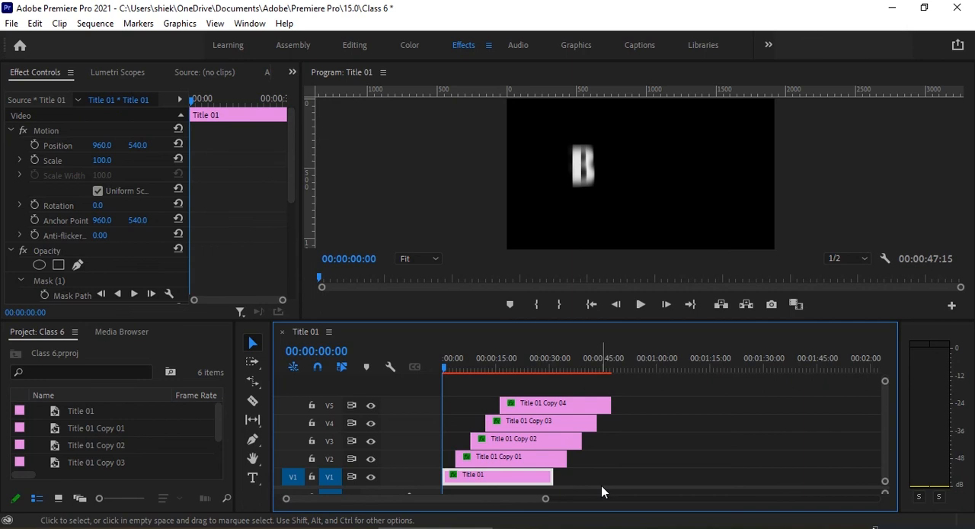
left_click_drag(586, 482, 474, 399)
left_click_drag(490, 482, 501, 483)
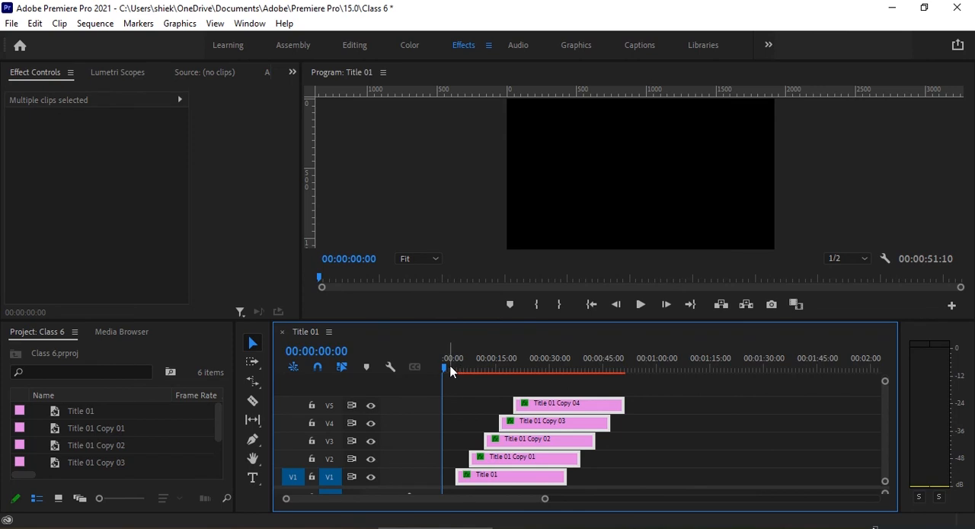
Nest all five staggered title clips into one sequence, keeping the default nested sequence name.
left_click_drag(446, 370, 635, 403)
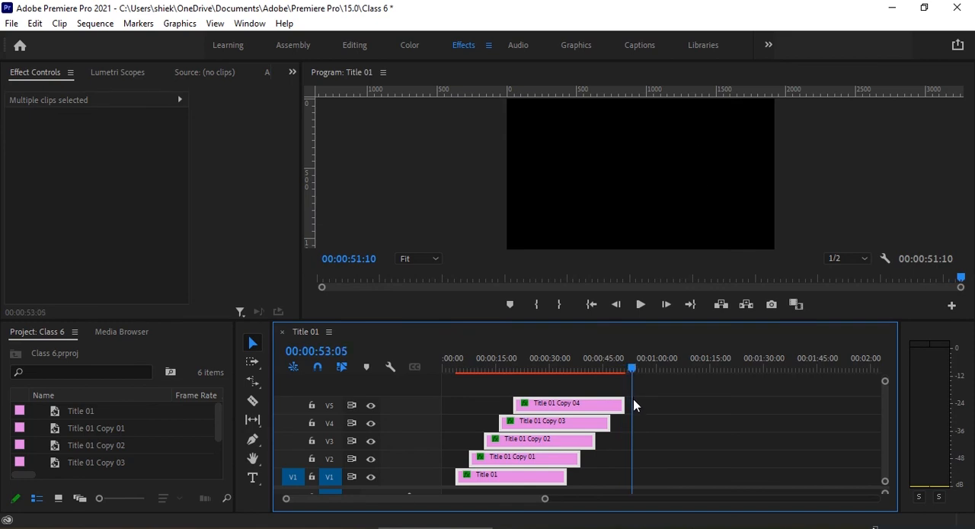
left_click_drag(634, 400, 630, 408)
mouse_move(628, 405)
left_mouse_down()
mouse_move(540, 421)
mouse_move(482, 416)
mouse_move(639, 421)
mouse_move(633, 403)
left_mouse_up()
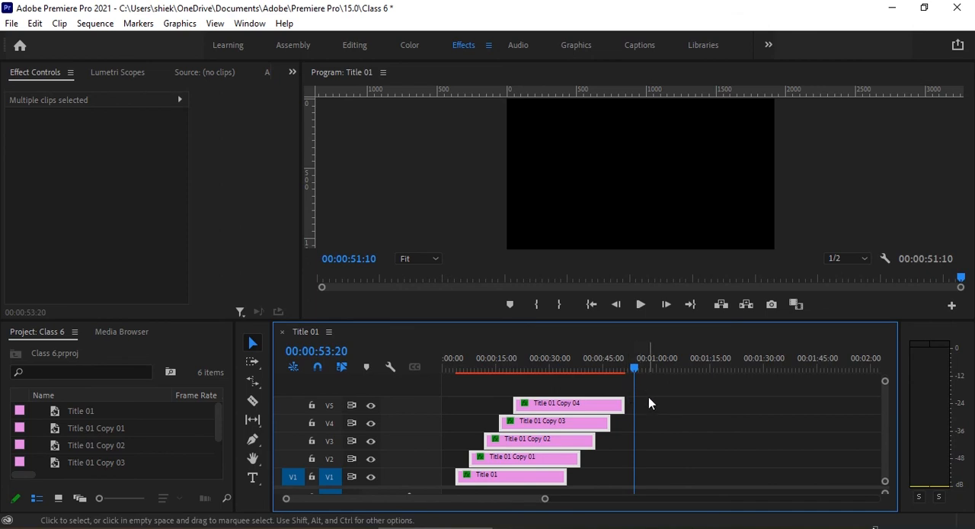
left_click_drag(650, 398, 524, 480)
right_click(522, 483)
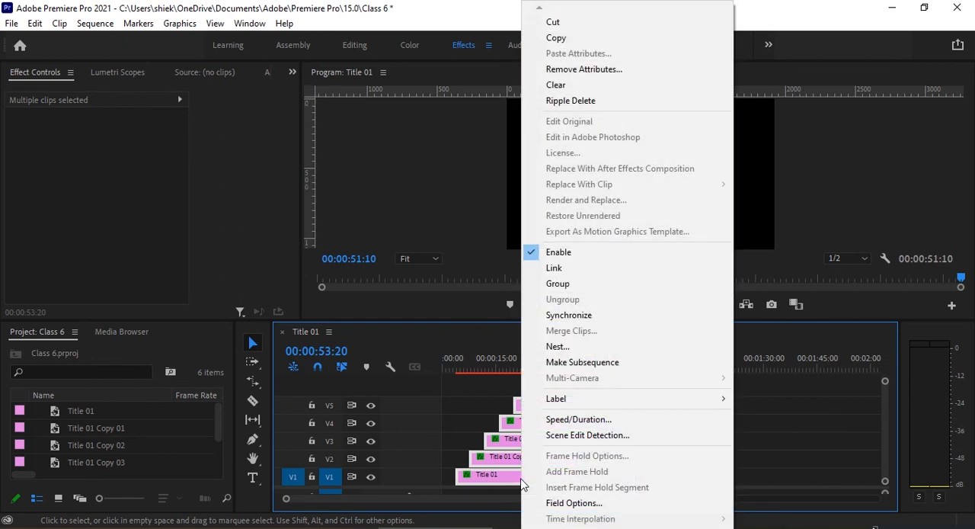
left_click(551, 350)
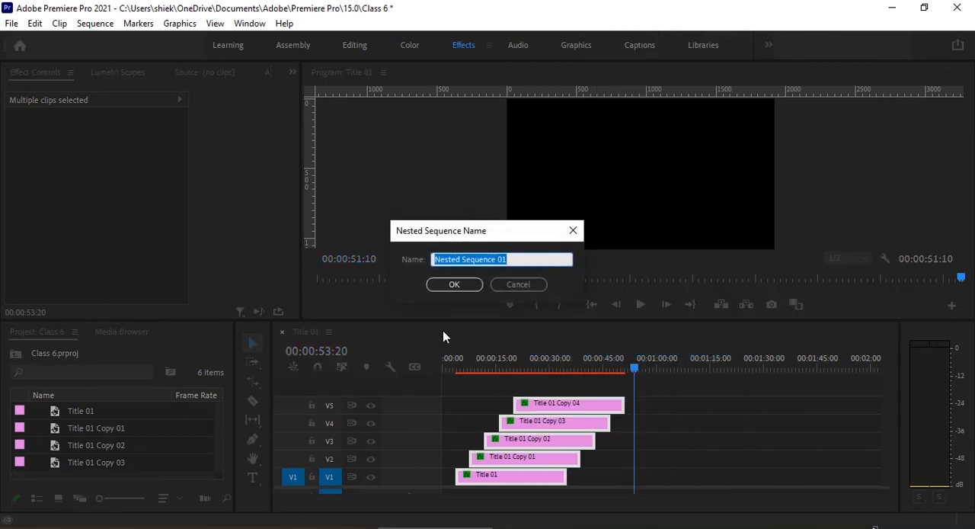
left_click(466, 289)
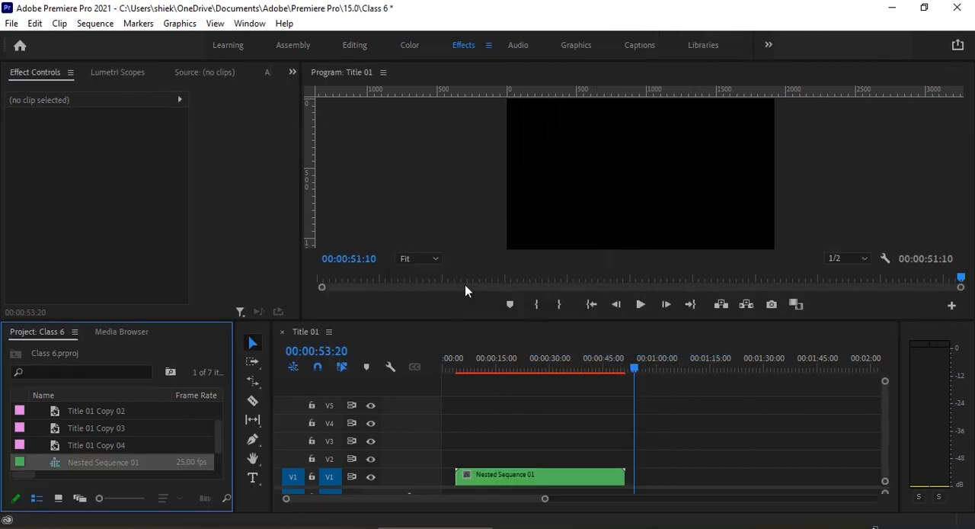
Move the nested sequence clip up to V4 so that it starts at 00:00:00:00.
left_click_drag(524, 473, 487, 434)
left_click_drag(635, 367, 508, 370)
mouse_move(446, 377)
left_mouse_down()
mouse_move(481, 378)
mouse_move(435, 380)
left_mouse_up()
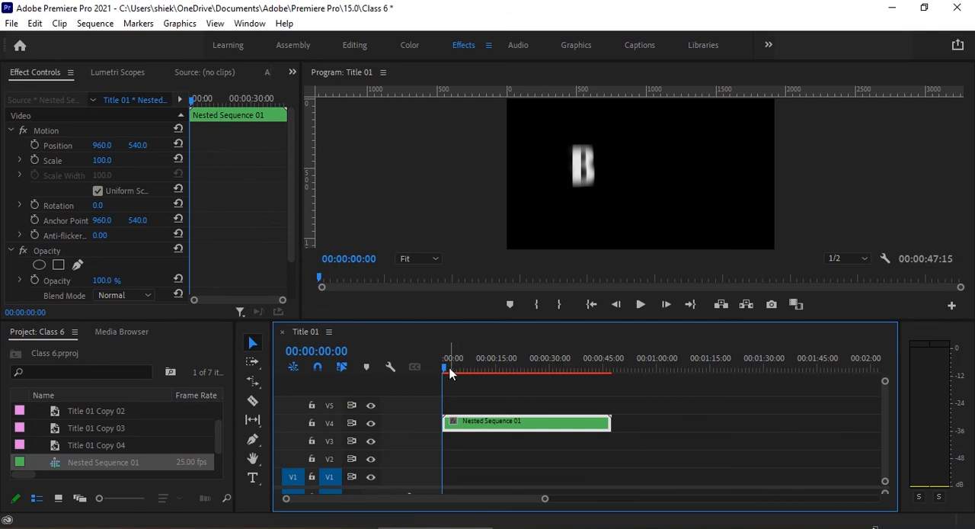
Enable Scale keyframing on the nested sequence at 00:00:00:00 and set the first keyframe to 70.
left_click_drag(458, 365, 372, 388)
left_click(36, 159)
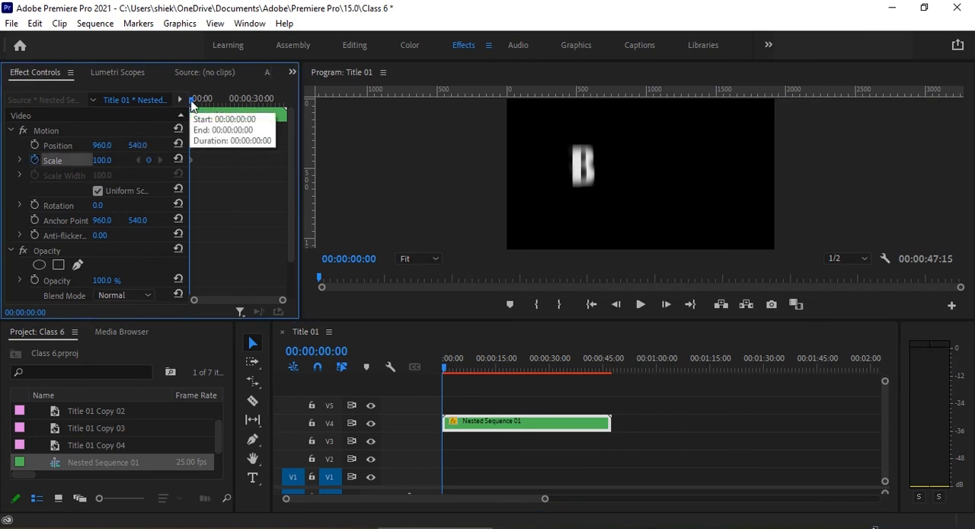
left_click(103, 161)
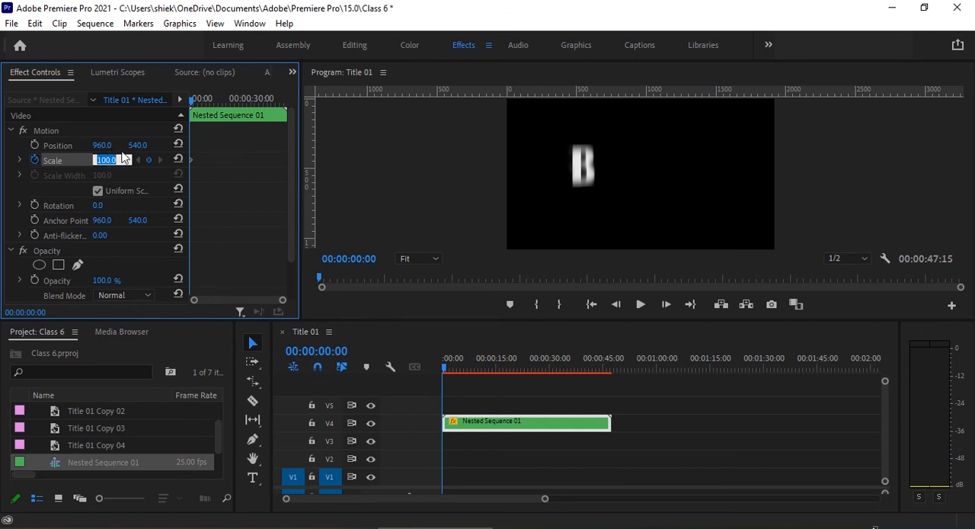
type("70")
Add a second Scale keyframe of 120 to the nested sequence at 00:00:24:17.
left_click_drag(195, 101, 241, 90)
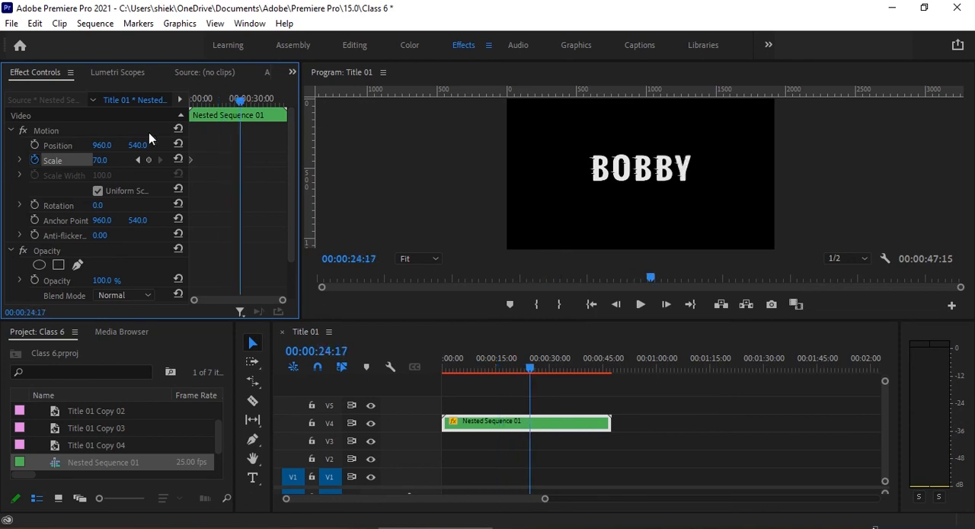
left_click(99, 160)
type("120")
key("Return")
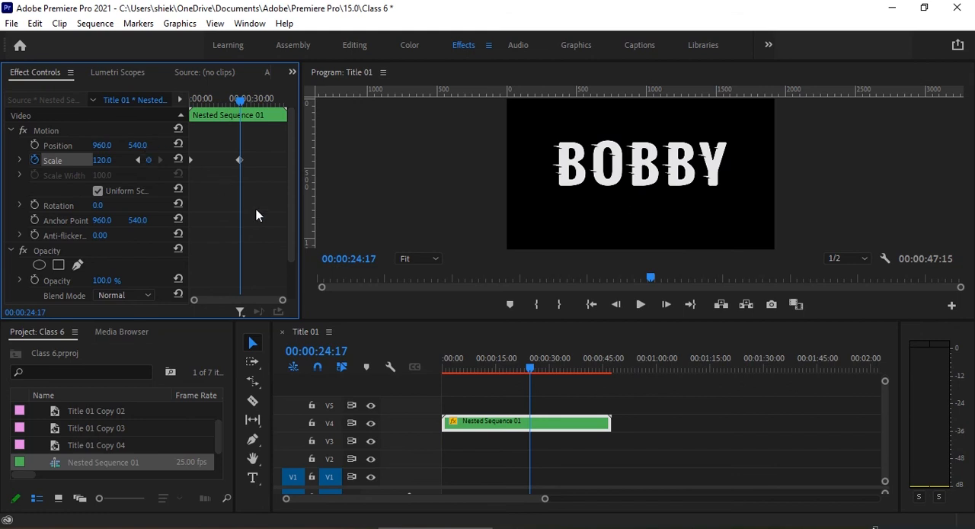
Render the sequence preview and review the finished title animation from the start.
left_click_drag(530, 368, 409, 389)
key("Return")
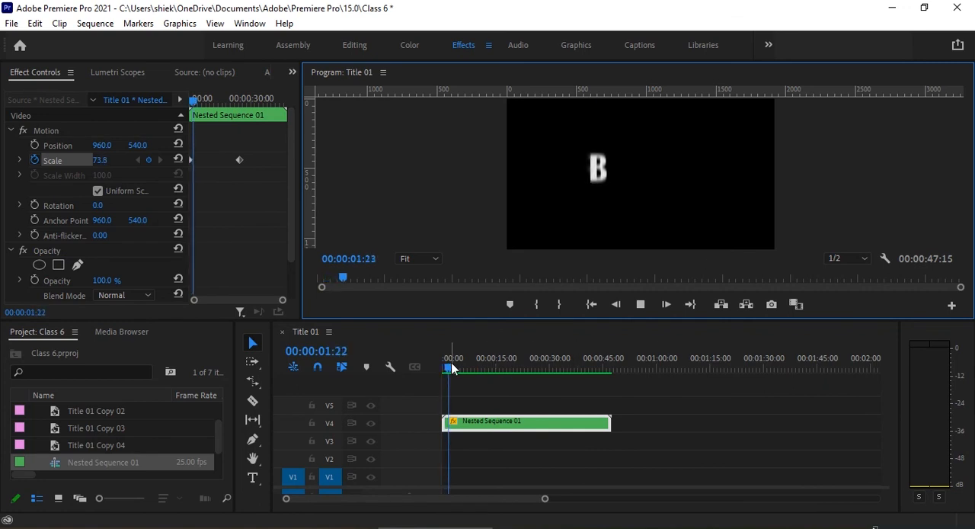
left_click_drag(452, 367, 608, 384)
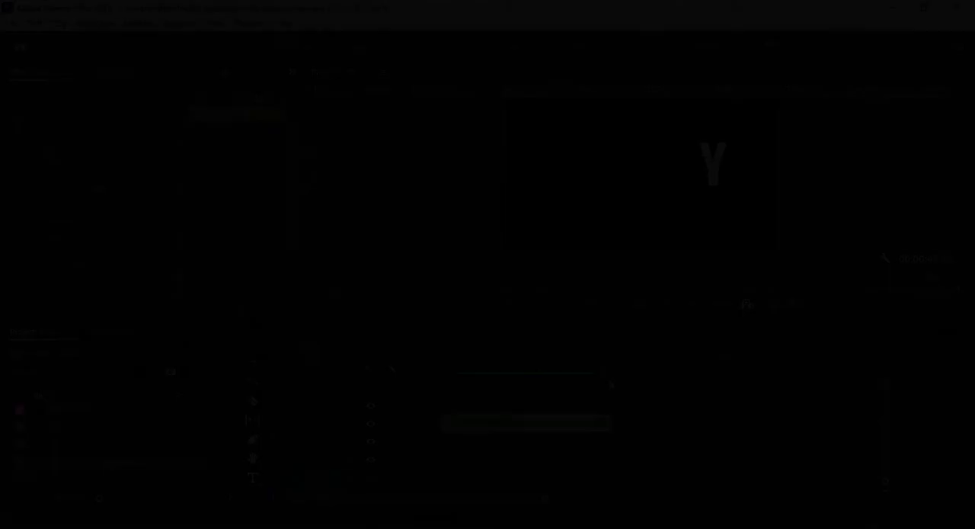